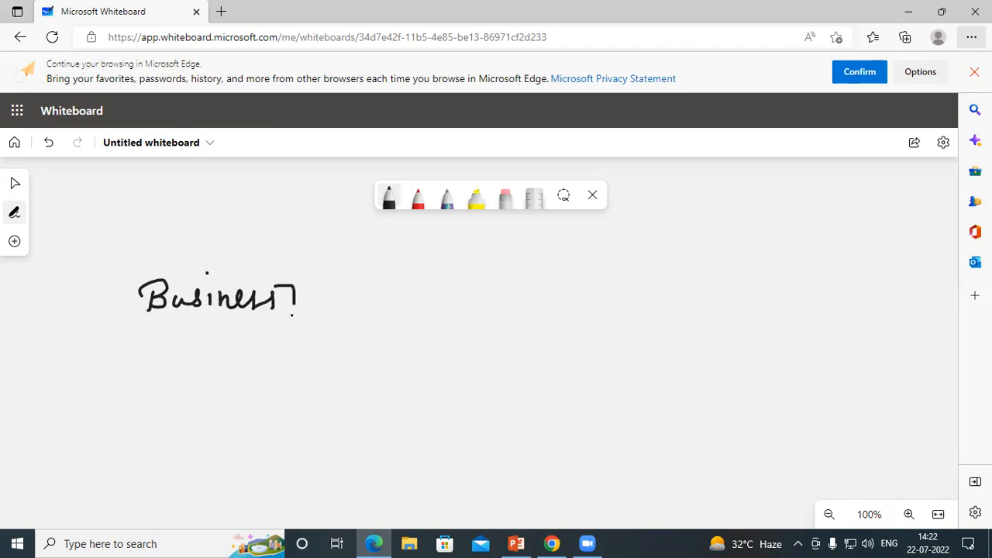
# Step: Bracket Business, draw a connector line from it, and write Kaiq below Pk Traders
pyautogui.moveTo(136, 275)
pyautogui.mouseDown()
pyautogui.moveTo(124, 277)
pyautogui.moveTo(126, 312)
pyautogui.moveTo(139, 312)
pyautogui.mouseUp()
pyautogui.moveTo(297, 298)
pyautogui.mouseDown()
pyautogui.moveTo(561, 305)
pyautogui.moveTo(565, 296)
pyautogui.moveTo(608, 308)
pyautogui.moveTo(659, 283)
pyautogui.moveTo(672, 304)
pyautogui.moveTo(683, 295)
pyautogui.moveTo(700, 300)
pyautogui.moveTo(699, 313)
pyautogui.mouseUp()
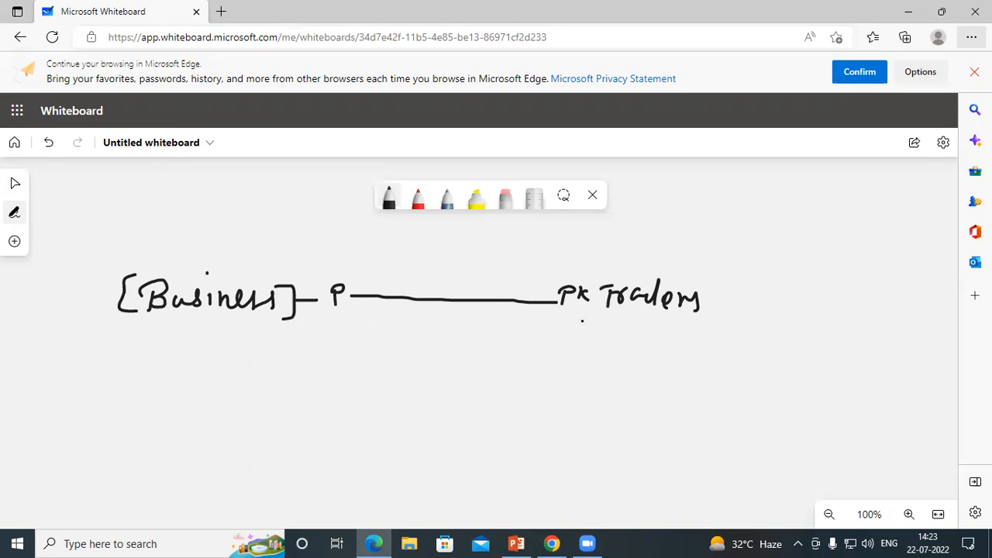
pyautogui.moveTo(567, 317)
pyautogui.mouseDown()
pyautogui.moveTo(564, 339)
pyautogui.moveTo(634, 341)
pyautogui.moveTo(631, 364)
pyautogui.mouseUp()
pyautogui.click(616, 322)
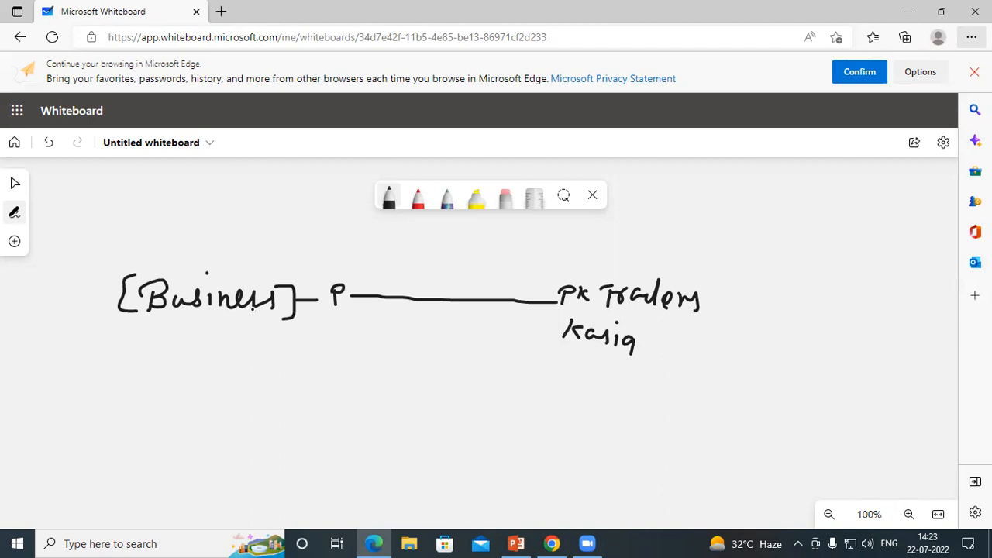
# Step: Circle the P, join the long line to Pk Traders, and write Sk Traders below Business
pyautogui.moveTo(325, 309); pyautogui.dragTo(344, 312)
pyautogui.moveTo(550, 302)
pyautogui.mouseDown()
pyautogui.moveTo(564, 307)
pyautogui.moveTo(582, 350)
pyautogui.mouseUp()
pyautogui.moveTo(324, 308)
pyautogui.mouseDown()
pyautogui.moveTo(324, 288)
pyautogui.moveTo(352, 286)
pyautogui.moveTo(321, 299)
pyautogui.mouseUp()
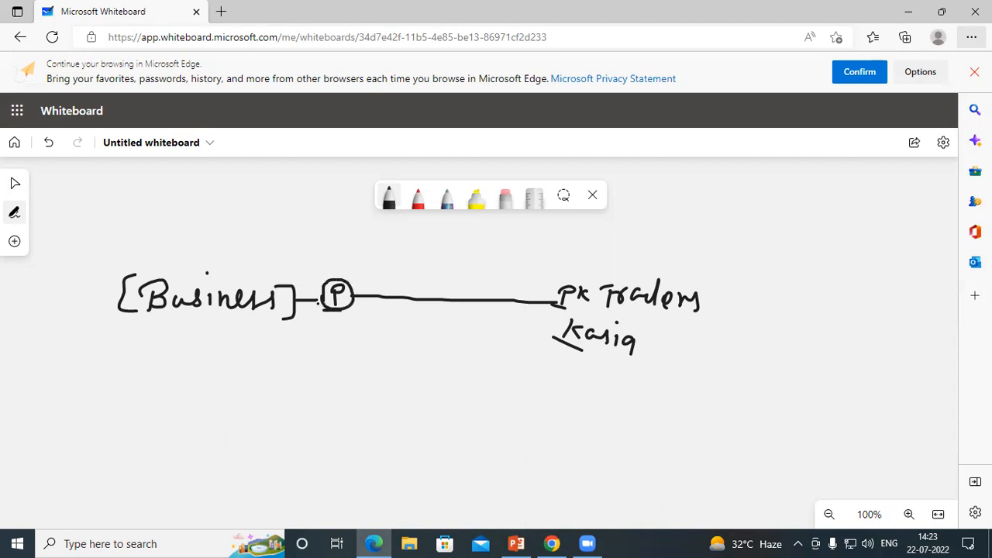
pyautogui.moveTo(246, 326)
pyautogui.mouseDown()
pyautogui.moveTo(235, 343)
pyautogui.moveTo(268, 343)
pyautogui.mouseUp()
pyautogui.moveTo(285, 330)
pyautogui.mouseDown()
pyautogui.moveTo(285, 341)
pyautogui.moveTo(294, 325)
pyautogui.moveTo(326, 334)
pyautogui.moveTo(334, 350)
pyautogui.moveTo(350, 332)
pyautogui.mouseUp()
pyautogui.moveTo(362, 328); pyautogui.dragTo(354, 347)
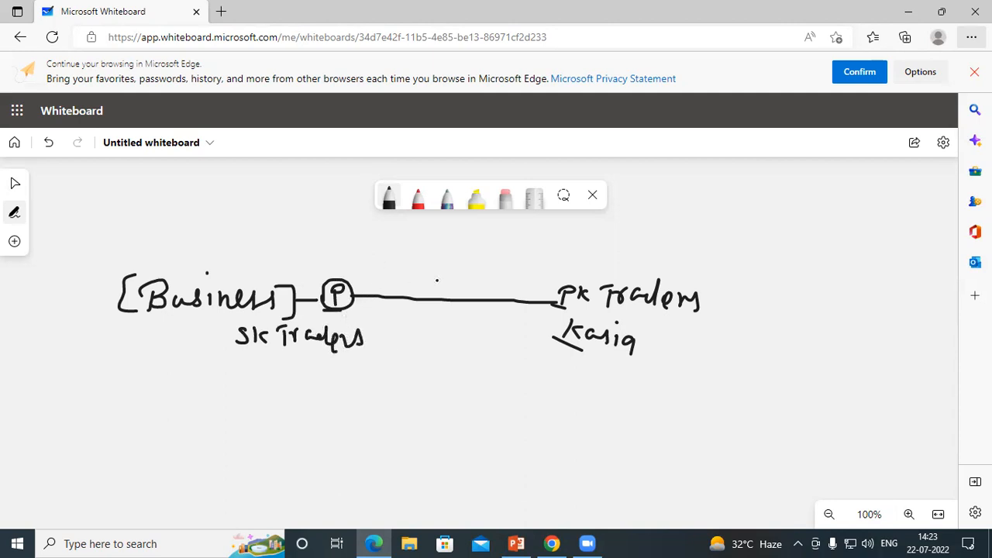
# Step: Write Sales above the line and on a curve from Pk Traders back to P
pyautogui.moveTo(424, 275)
pyautogui.mouseDown()
pyautogui.moveTo(408, 291)
pyautogui.moveTo(425, 289)
pyautogui.mouseUp()
pyautogui.moveTo(444, 272); pyautogui.dragTo(468, 291)
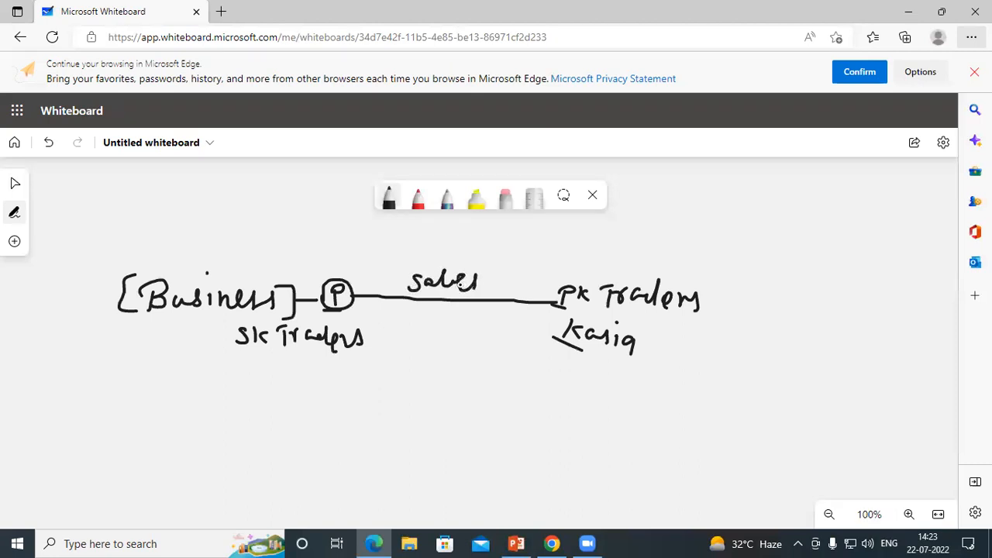
pyautogui.moveTo(564, 312)
pyautogui.mouseDown()
pyautogui.moveTo(401, 318)
pyautogui.moveTo(352, 304)
pyautogui.mouseUp()
pyautogui.moveTo(444, 334)
pyautogui.mouseDown()
pyautogui.moveTo(425, 348)
pyautogui.moveTo(491, 342)
pyautogui.mouseUp()
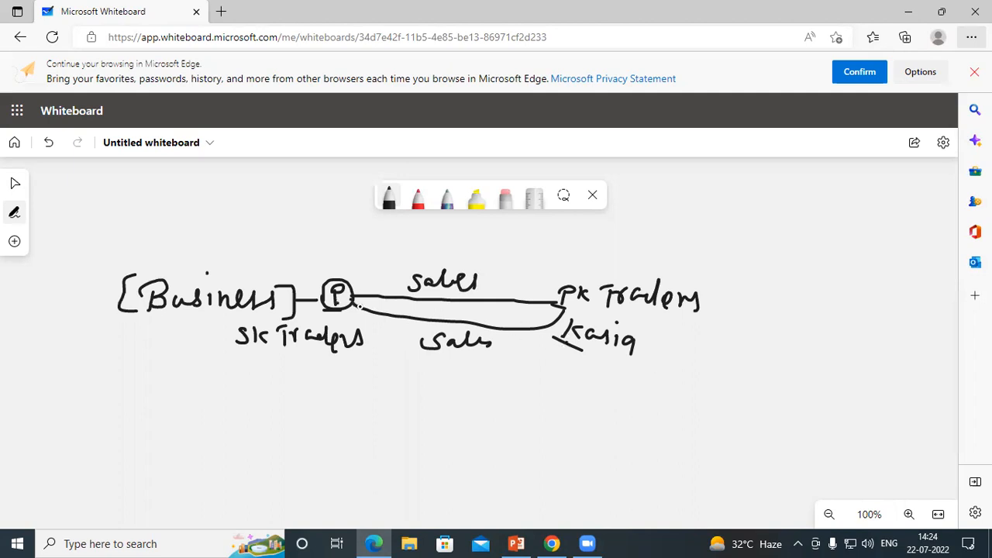
pyautogui.moveTo(423, 279)
pyautogui.mouseDown()
pyautogui.moveTo(412, 260)
pyautogui.moveTo(347, 253)
pyautogui.mouseUp()
# Step: Write 5000 EMI above Business and circle the 5000
pyautogui.moveTo(215, 236)
pyautogui.mouseDown()
pyautogui.moveTo(209, 256)
pyautogui.moveTo(231, 234)
pyautogui.moveTo(266, 246)
pyautogui.moveTo(276, 234)
pyautogui.moveTo(312, 243)
pyautogui.moveTo(308, 253)
pyautogui.mouseUp()
pyautogui.moveTo(330, 229)
pyautogui.mouseDown()
pyautogui.moveTo(328, 253)
pyautogui.moveTo(350, 254)
pyautogui.mouseUp()
pyautogui.moveTo(367, 229)
pyautogui.mouseDown()
pyautogui.moveTo(360, 250)
pyautogui.moveTo(358, 230)
pyautogui.mouseUp()
pyautogui.moveTo(333, 227); pyautogui.dragTo(375, 221)
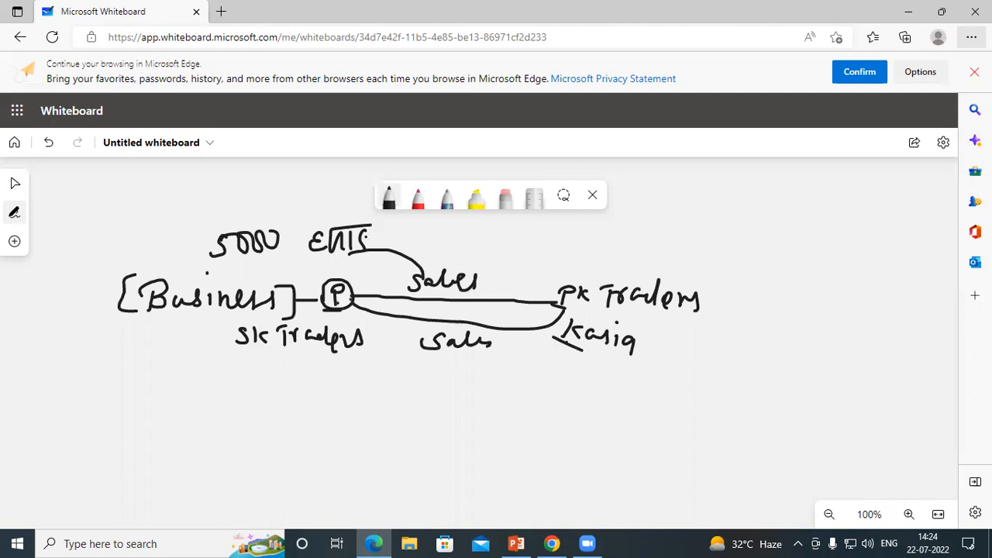
pyautogui.moveTo(189, 250)
pyautogui.mouseDown()
pyautogui.moveTo(238, 218)
pyautogui.moveTo(291, 226)
pyautogui.moveTo(249, 264)
pyautogui.moveTo(189, 257)
pyautogui.mouseUp()
pyautogui.moveTo(254, 262)
pyautogui.mouseDown()
pyautogui.moveTo(267, 277)
pyautogui.moveTo(292, 268)
pyautogui.mouseUp()
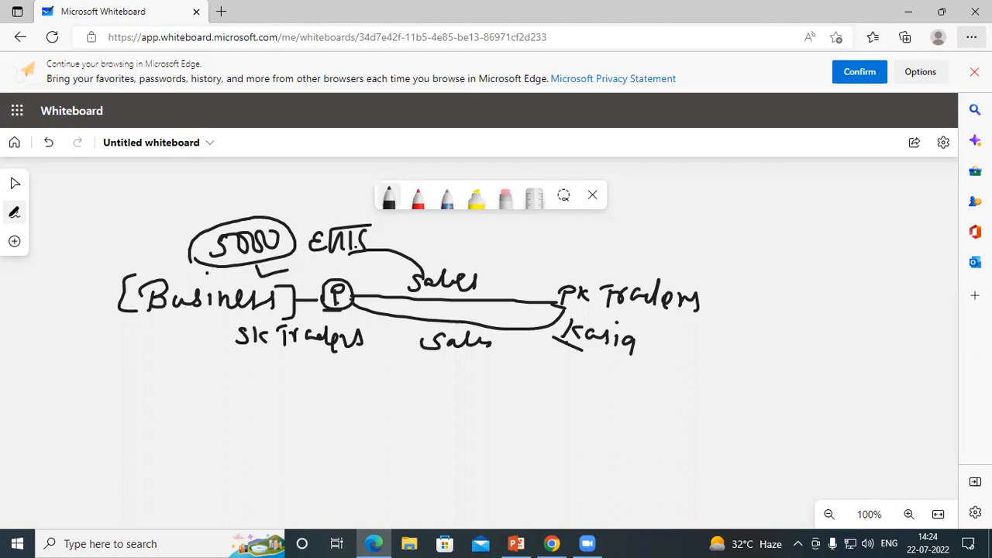
# Step: Draw an arc to Pk Traders ending in (V)(T), curves toward Kaiq and Business, and start Sales Tax
pyautogui.moveTo(369, 236)
pyautogui.mouseDown()
pyautogui.moveTo(444, 229)
pyautogui.moveTo(546, 310)
pyautogui.mouseUp()
pyautogui.moveTo(483, 237); pyautogui.dragTo(503, 234)
pyautogui.moveTo(474, 223)
pyautogui.mouseDown()
pyautogui.moveTo(468, 246)
pyautogui.moveTo(517, 254)
pyautogui.moveTo(569, 234)
pyautogui.mouseUp()
pyautogui.moveTo(556, 236)
pyautogui.mouseDown()
pyautogui.moveTo(557, 259)
pyautogui.moveTo(536, 258)
pyautogui.moveTo(578, 266)
pyautogui.moveTo(595, 251)
pyautogui.mouseUp()
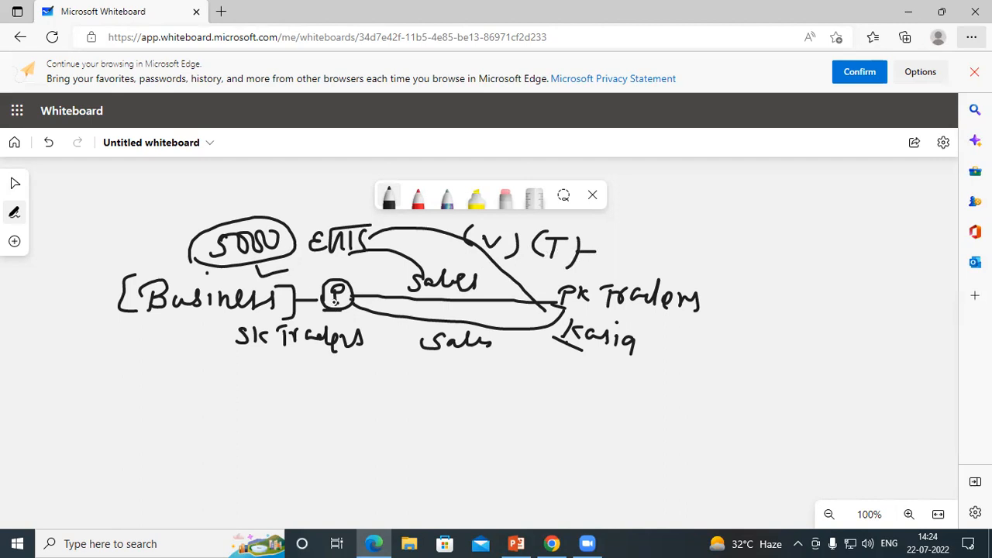
pyautogui.moveTo(341, 303)
pyautogui.mouseDown()
pyautogui.moveTo(455, 382)
pyautogui.moveTo(560, 340)
pyautogui.moveTo(555, 360)
pyautogui.mouseUp()
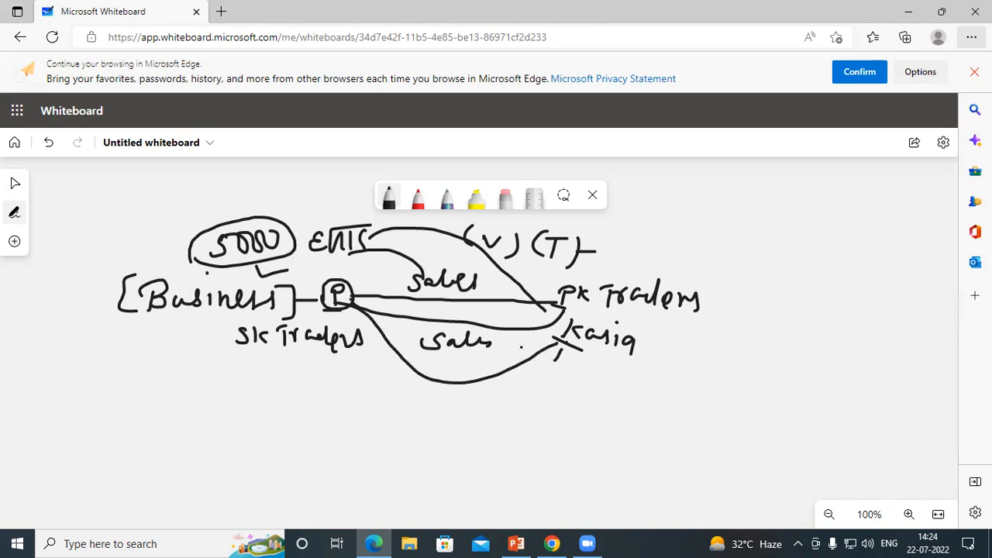
pyautogui.moveTo(199, 232)
pyautogui.mouseDown()
pyautogui.moveTo(159, 216)
pyautogui.moveTo(56, 254)
pyautogui.moveTo(60, 299)
pyautogui.moveTo(38, 328)
pyautogui.moveTo(90, 319)
pyautogui.moveTo(127, 353)
pyautogui.moveTo(143, 330)
pyautogui.mouseUp()
pyautogui.moveTo(138, 341)
pyautogui.mouseDown()
pyautogui.moveTo(147, 341)
pyautogui.moveTo(144, 358)
pyautogui.moveTo(172, 371)
pyautogui.mouseUp()
# Step: Finish and bracket Sales Tax with an arrow to an underlined Online below Sk Traders
pyautogui.moveTo(172, 341); pyautogui.dragTo(161, 364)
pyautogui.moveTo(27, 337); pyautogui.dragTo(153, 398)
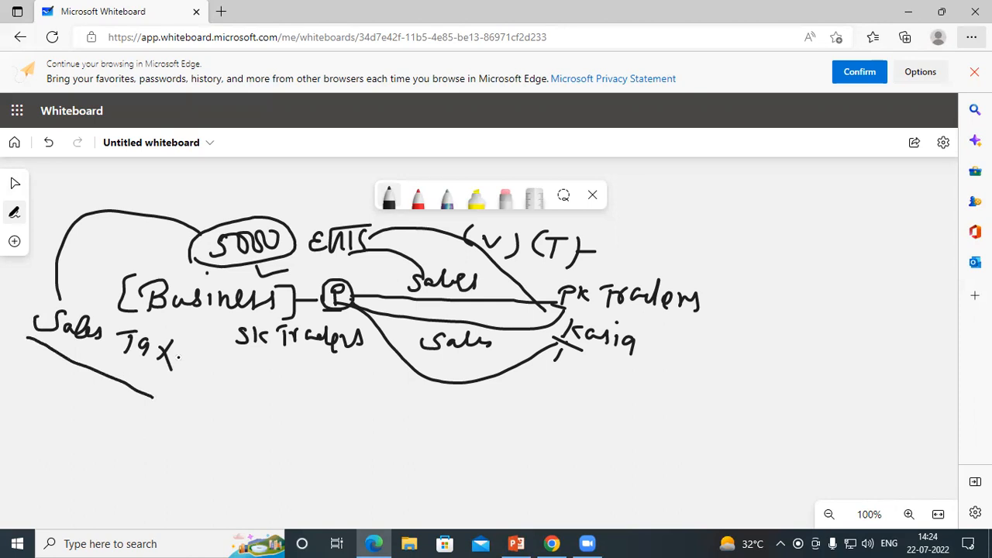
pyautogui.moveTo(174, 354)
pyautogui.mouseDown()
pyautogui.moveTo(210, 357)
pyautogui.moveTo(215, 373)
pyautogui.moveTo(226, 359)
pyautogui.moveTo(219, 374)
pyautogui.mouseUp()
pyautogui.moveTo(194, 248)
pyautogui.mouseDown()
pyautogui.moveTo(173, 236)
pyautogui.moveTo(213, 255)
pyautogui.moveTo(192, 258)
pyautogui.moveTo(200, 260)
pyautogui.mouseUp()
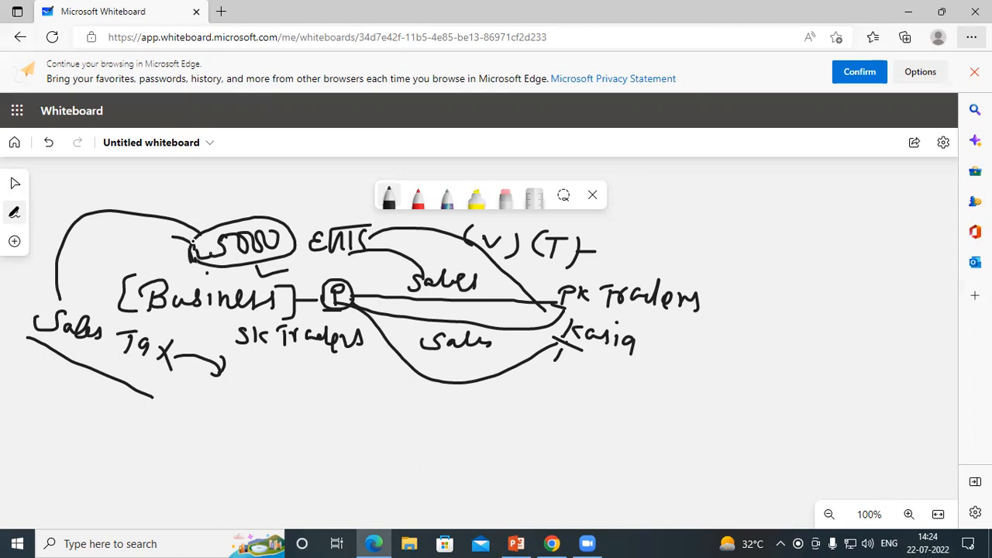
pyautogui.moveTo(49, 296)
pyautogui.mouseDown()
pyautogui.moveTo(25, 299)
pyautogui.moveTo(20, 328)
pyautogui.mouseUp()
pyautogui.moveTo(185, 343); pyautogui.dragTo(154, 375)
pyautogui.moveTo(253, 359)
pyautogui.mouseDown()
pyautogui.moveTo(256, 371)
pyautogui.moveTo(270, 358)
pyautogui.moveTo(299, 383)
pyautogui.moveTo(325, 384)
pyautogui.mouseUp()
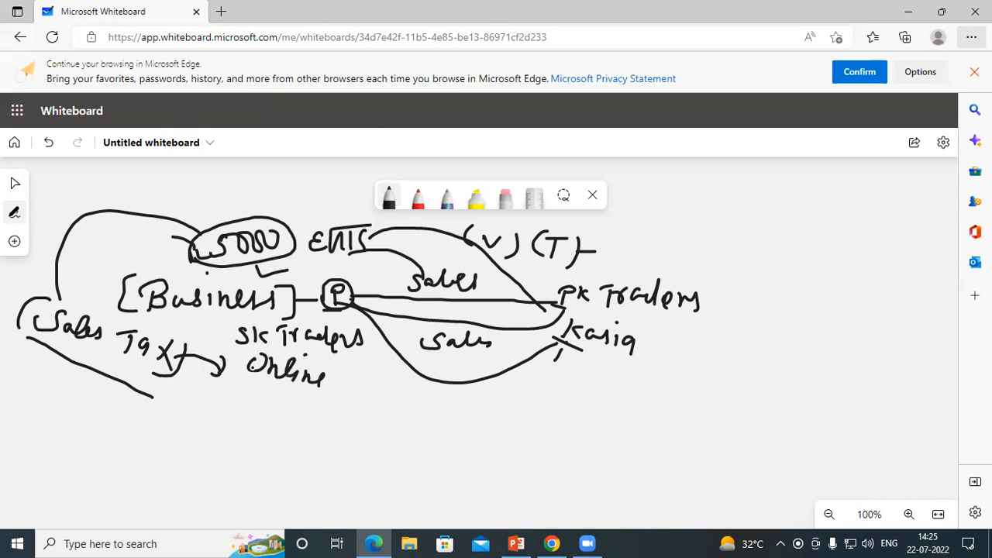
pyautogui.moveTo(246, 375); pyautogui.dragTo(339, 421)
# Step: Write an underlined, bracketed '(E-way bill)' heading at the top
pyautogui.moveTo(119, 174); pyautogui.dragTo(141, 174)
pyautogui.moveTo(78, 167)
pyautogui.mouseDown()
pyautogui.moveTo(76, 187)
pyautogui.moveTo(89, 164)
pyautogui.mouseUp()
pyautogui.moveTo(88, 180)
pyautogui.mouseDown()
pyautogui.moveTo(153, 183)
pyautogui.moveTo(158, 198)
pyautogui.mouseUp()
pyautogui.moveTo(164, 181); pyautogui.dragTo(166, 209)
pyautogui.moveTo(208, 176); pyautogui.dragTo(209, 201)
pyautogui.moveTo(232, 188)
pyautogui.mouseDown()
pyautogui.moveTo(229, 210)
pyautogui.moveTo(265, 206)
pyautogui.mouseUp()
pyautogui.moveTo(244, 166); pyautogui.dragTo(245, 168)
pyautogui.moveTo(68, 192); pyautogui.dragTo(144, 217)
pyautogui.moveTo(70, 163); pyautogui.dragTo(62, 191)
pyautogui.moveTo(284, 178); pyautogui.dragTo(268, 209)
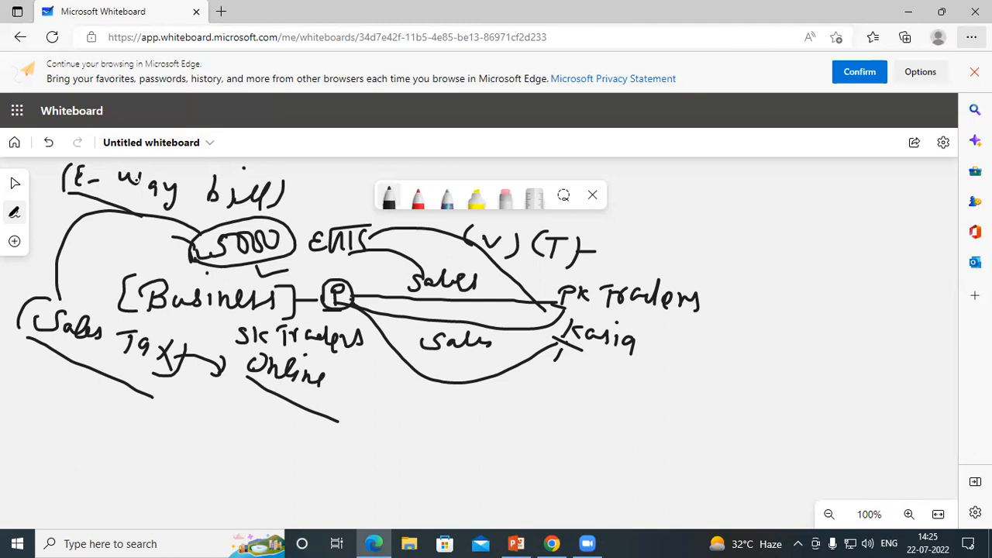
# Step: Mark beside the 5000 oval, E-way, Sk Traders and Pk, and note '2x' after (V)(T)
pyautogui.moveTo(170, 245)
pyautogui.mouseDown()
pyautogui.moveTo(168, 256)
pyautogui.moveTo(198, 256)
pyautogui.mouseUp()
pyautogui.moveTo(109, 194); pyautogui.dragTo(148, 204)
pyautogui.moveTo(220, 326); pyautogui.dragTo(250, 341)
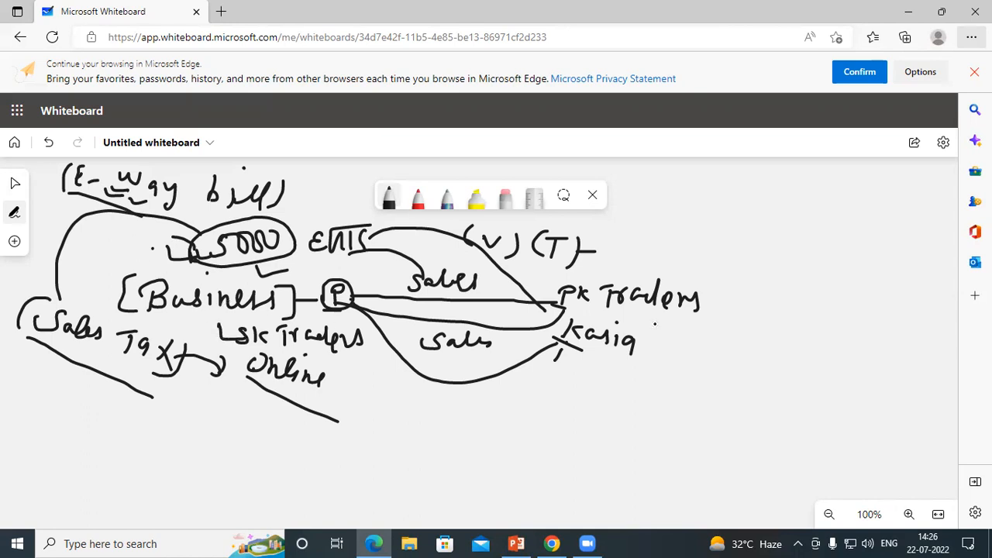
pyautogui.moveTo(584, 309); pyautogui.dragTo(588, 316)
pyautogui.moveTo(600, 316); pyautogui.dragTo(609, 315)
pyautogui.moveTo(625, 233)
pyautogui.mouseDown()
pyautogui.moveTo(640, 254)
pyautogui.moveTo(666, 259)
pyautogui.mouseUp()
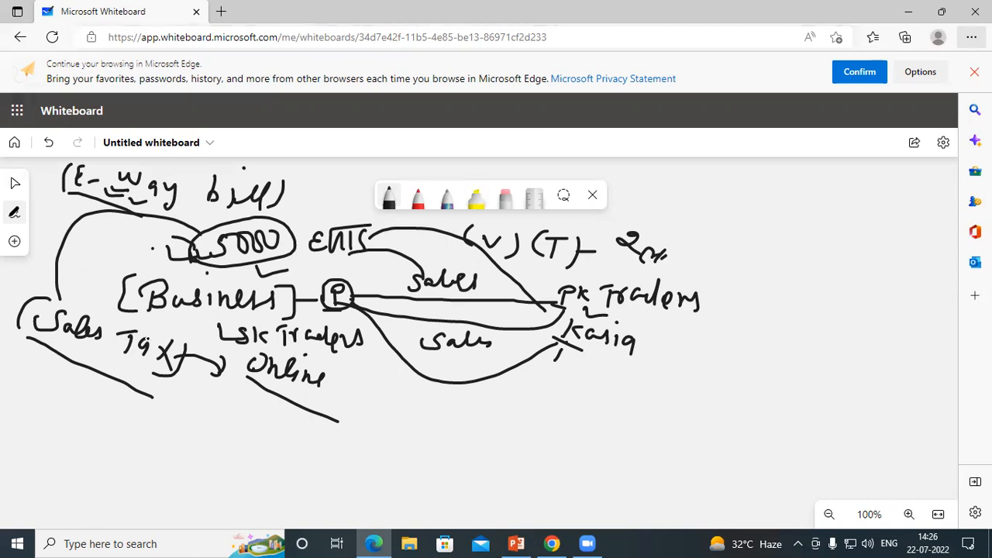
# Step: Underline Business and tick below E-, the circled 5000 and way
pyautogui.moveTo(165, 315); pyautogui.dragTo(208, 318)
pyautogui.moveTo(60, 204)
pyautogui.mouseDown()
pyautogui.moveTo(85, 198)
pyautogui.moveTo(53, 222)
pyautogui.moveTo(79, 210)
pyautogui.mouseUp()
pyautogui.moveTo(211, 262); pyautogui.dragTo(225, 266)
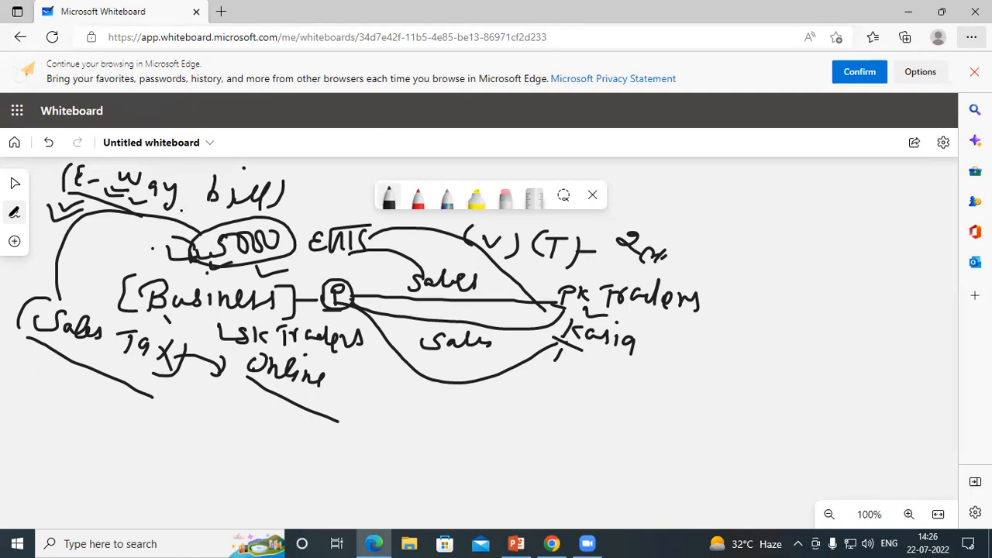
pyautogui.moveTo(178, 203); pyautogui.dragTo(205, 213)
# Step: Clear all ink from the board and write Pk with sales beneath it
pyautogui.hotkey('ctrl', 'a')
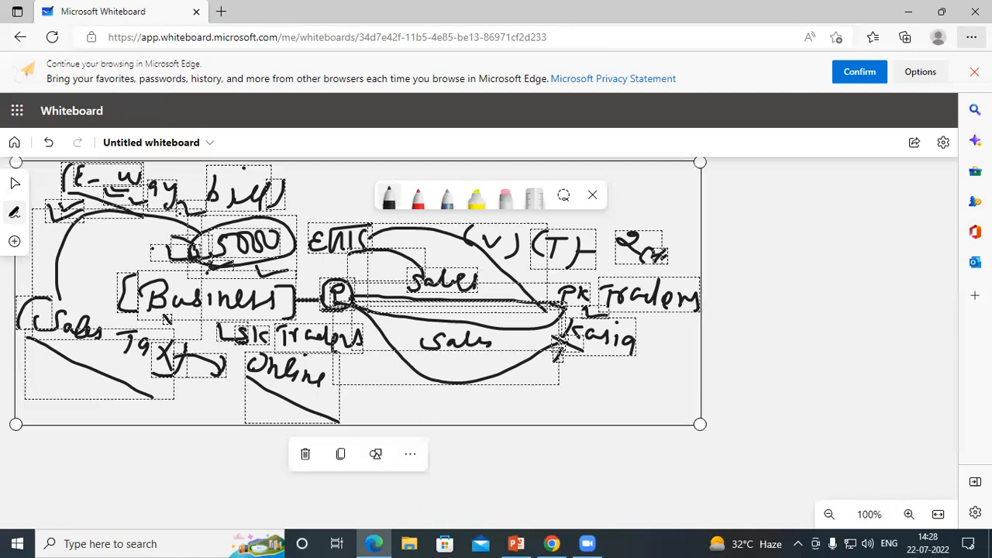
pyautogui.press('Delete')
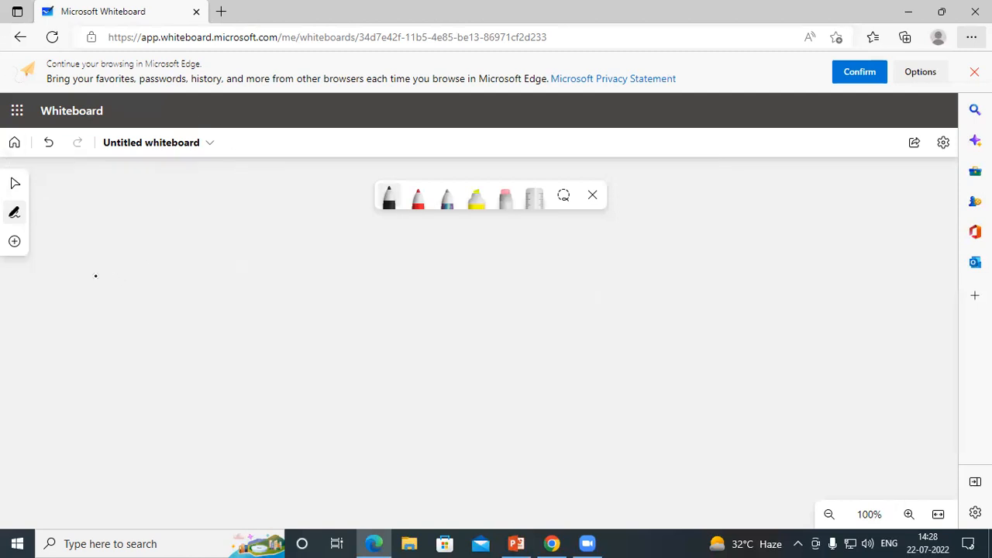
pyautogui.moveTo(106, 266)
pyautogui.mouseDown()
pyautogui.moveTo(101, 287)
pyautogui.moveTo(119, 268)
pyautogui.moveTo(110, 275)
pyautogui.mouseUp()
pyautogui.moveTo(130, 263); pyautogui.dragTo(132, 277)
pyautogui.moveTo(143, 264)
pyautogui.mouseDown()
pyautogui.moveTo(135, 271)
pyautogui.moveTo(146, 277)
pyautogui.mouseUp()
pyautogui.moveTo(87, 297)
pyautogui.mouseDown()
pyautogui.moveTo(142, 298)
pyautogui.moveTo(94, 333)
pyautogui.moveTo(149, 331)
pyautogui.moveTo(169, 318)
pyautogui.moveTo(166, 333)
pyautogui.mouseUp()
# Step: Draw a long line from Pk to Sk (p), with (T) written above it
pyautogui.moveTo(186, 286)
pyautogui.mouseDown()
pyautogui.moveTo(484, 309)
pyautogui.moveTo(465, 320)
pyautogui.moveTo(490, 324)
pyautogui.mouseUp()
pyautogui.moveTo(500, 308); pyautogui.dragTo(504, 328)
pyautogui.moveTo(437, 326)
pyautogui.mouseDown()
pyautogui.moveTo(426, 339)
pyautogui.moveTo(439, 326)
pyautogui.mouseUp()
pyautogui.moveTo(421, 317)
pyautogui.mouseDown()
pyautogui.moveTo(411, 327)
pyautogui.moveTo(414, 344)
pyautogui.mouseUp()
pyautogui.moveTo(455, 329); pyautogui.dragTo(435, 353)
pyautogui.moveTo(290, 248)
pyautogui.mouseDown()
pyautogui.moveTo(288, 267)
pyautogui.moveTo(290, 246)
pyautogui.moveTo(302, 246)
pyautogui.mouseUp()
pyautogui.moveTo(272, 239)
pyautogui.mouseDown()
pyautogui.moveTo(266, 262)
pyautogui.moveTo(309, 270)
pyautogui.mouseUp()
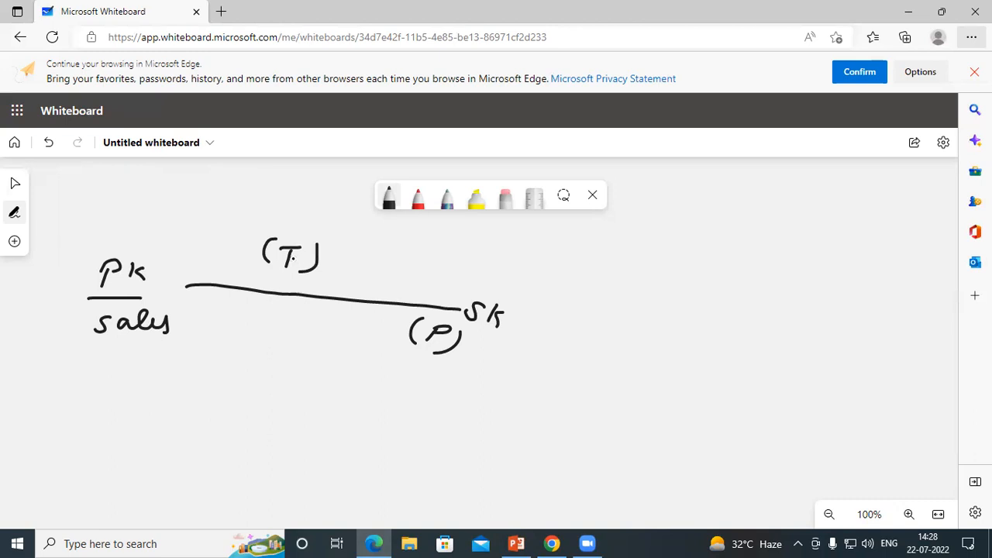
# Step: Circle Pk, (T) and Sk, and add a small (T) below the circled T
pyautogui.moveTo(88, 268)
pyautogui.mouseDown()
pyautogui.moveTo(137, 251)
pyautogui.moveTo(138, 289)
pyautogui.moveTo(79, 270)
pyautogui.moveTo(144, 225)
pyautogui.moveTo(147, 210)
pyautogui.mouseUp()
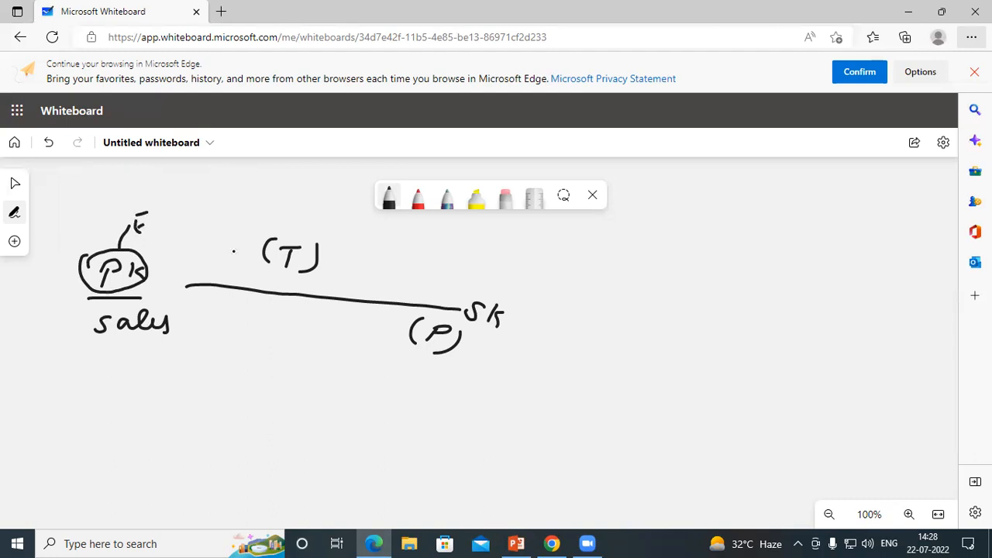
pyautogui.moveTo(268, 262)
pyautogui.mouseDown()
pyautogui.moveTo(258, 249)
pyautogui.moveTo(328, 237)
pyautogui.moveTo(295, 273)
pyautogui.mouseUp()
pyautogui.moveTo(330, 241)
pyautogui.mouseDown()
pyautogui.moveTo(352, 250)
pyautogui.moveTo(361, 231)
pyautogui.mouseUp()
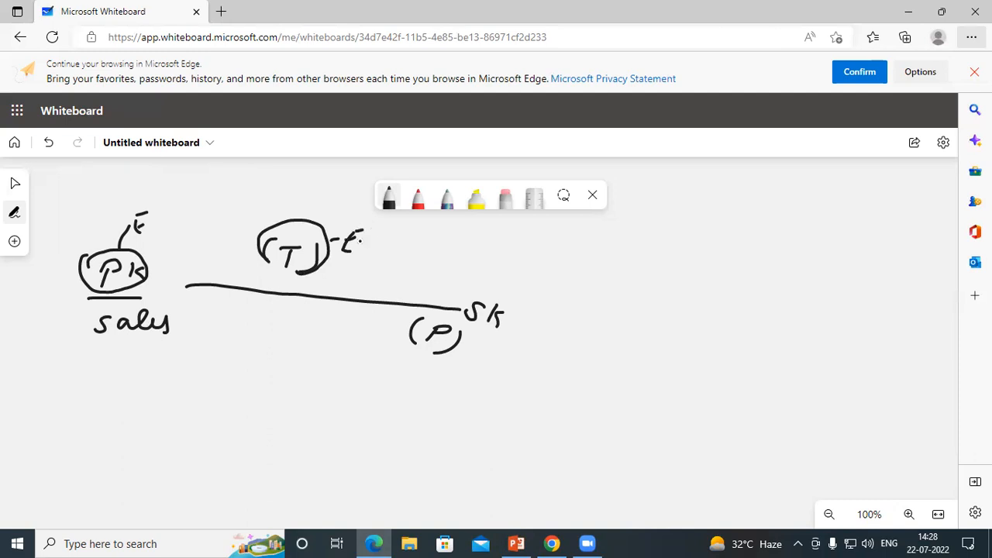
pyautogui.moveTo(477, 328)
pyautogui.mouseDown()
pyautogui.moveTo(508, 325)
pyautogui.moveTo(482, 285)
pyautogui.moveTo(475, 329)
pyautogui.mouseUp()
pyautogui.moveTo(474, 288)
pyautogui.mouseDown()
pyautogui.moveTo(489, 266)
pyautogui.moveTo(515, 273)
pyautogui.moveTo(530, 254)
pyautogui.mouseUp()
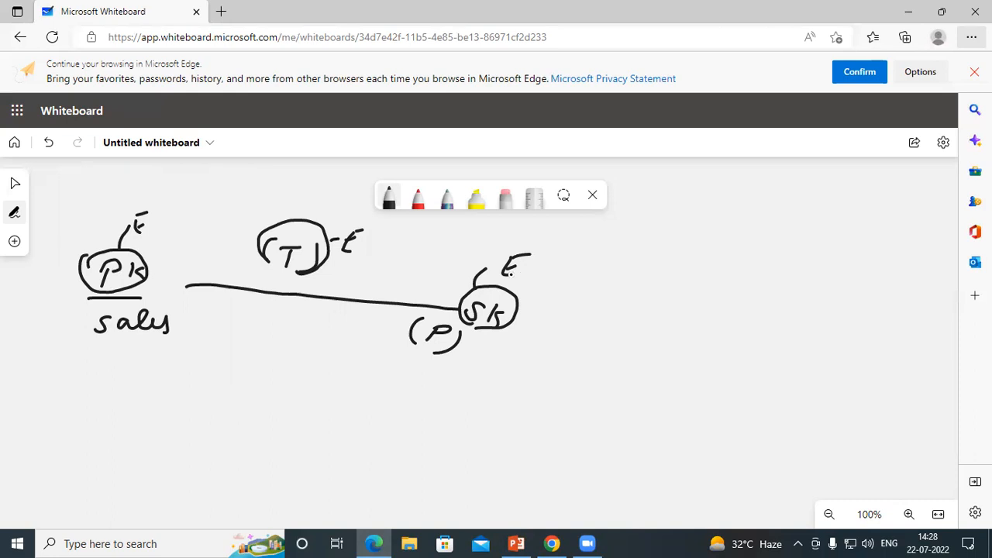
pyautogui.moveTo(277, 274)
pyautogui.mouseDown()
pyautogui.moveTo(275, 293)
pyautogui.moveTo(287, 271)
pyautogui.moveTo(252, 291)
pyautogui.moveTo(293, 291)
pyautogui.mouseUp()
# Step: Tick the PK and SK bubbles, add circled crosses beside them, and tick below T
pyautogui.moveTo(149, 283); pyautogui.dragTo(159, 284)
pyautogui.moveTo(452, 286); pyautogui.dragTo(463, 289)
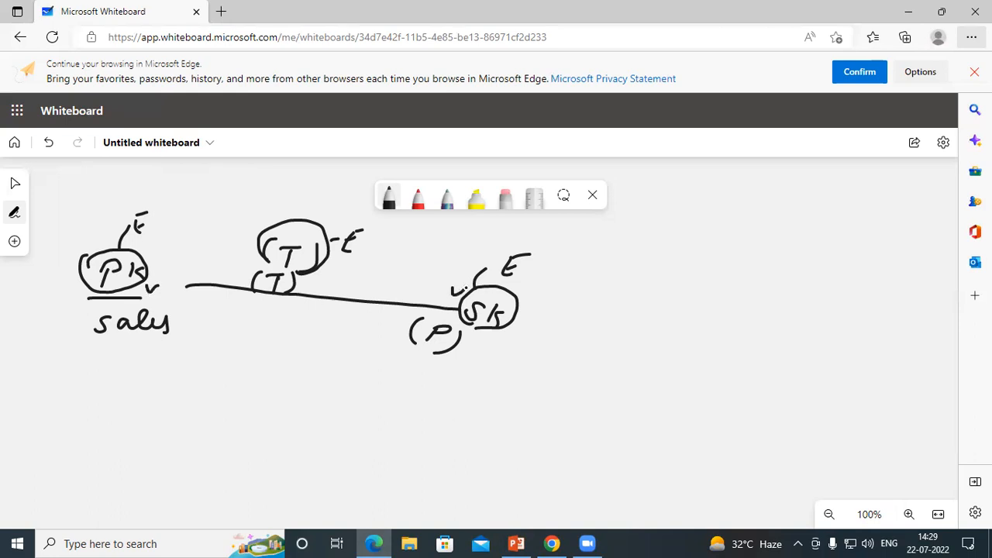
pyautogui.moveTo(165, 237)
pyautogui.mouseDown()
pyautogui.moveTo(179, 251)
pyautogui.moveTo(165, 252)
pyautogui.mouseUp()
pyautogui.moveTo(165, 233)
pyautogui.mouseDown()
pyautogui.moveTo(162, 254)
pyautogui.moveTo(175, 232)
pyautogui.mouseUp()
pyautogui.moveTo(458, 249); pyautogui.dragTo(468, 259)
pyautogui.moveTo(468, 249)
pyautogui.mouseDown()
pyautogui.moveTo(447, 255)
pyautogui.moveTo(463, 242)
pyautogui.mouseUp()
pyautogui.moveTo(256, 295)
pyautogui.mouseDown()
pyautogui.moveTo(262, 305)
pyautogui.moveTo(276, 298)
pyautogui.mouseUp()
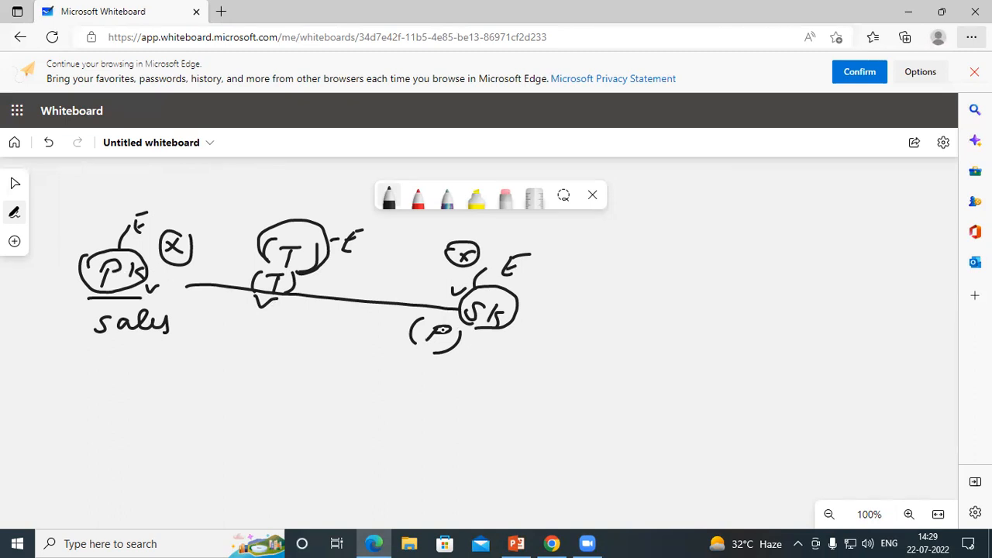
# Step: Draw linking strokes into the PK, T and SK bubbles, then switch to the Zoom page in Chrome
pyautogui.moveTo(163, 288); pyautogui.dragTo(183, 283)
pyautogui.moveTo(245, 259)
pyautogui.mouseDown()
pyautogui.moveTo(247, 272)
pyautogui.moveTo(267, 264)
pyautogui.mouseUp()
pyautogui.moveTo(464, 304); pyautogui.dragTo(431, 299)
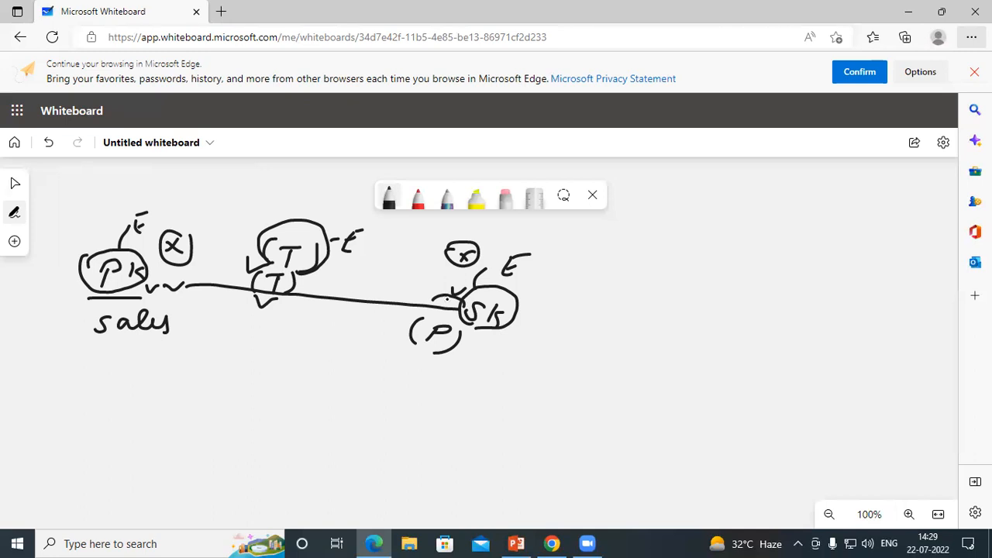
pyautogui.moveTo(317, 269); pyautogui.dragTo(364, 276)
pyautogui.moveTo(364, 263)
pyautogui.mouseDown()
pyautogui.moveTo(352, 276)
pyautogui.moveTo(368, 263)
pyautogui.moveTo(346, 261)
pyautogui.mouseUp()
pyautogui.moveTo(77, 273)
pyautogui.mouseDown()
pyautogui.moveTo(54, 302)
pyautogui.moveTo(164, 298)
pyautogui.moveTo(105, 345)
pyautogui.moveTo(80, 310)
pyautogui.mouseUp()
pyautogui.moveTo(475, 327); pyautogui.dragTo(534, 337)
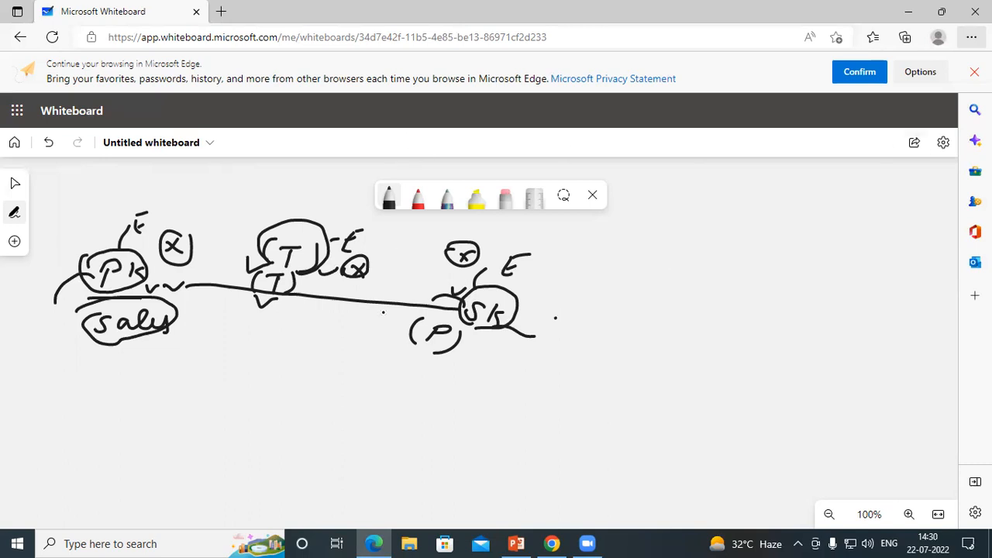
pyautogui.click(551, 543)
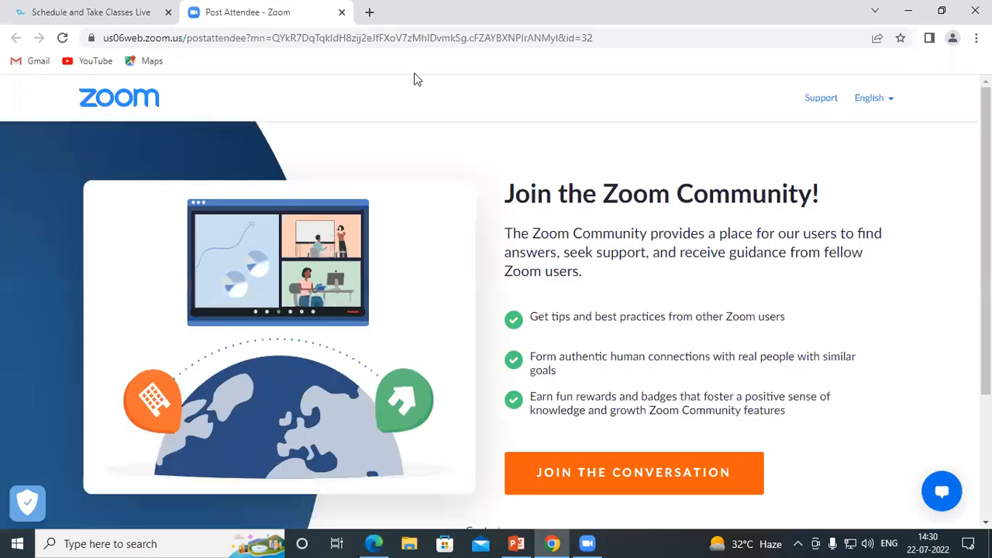
# Step: Open a new Chrome window and run a Google search for 'e way bill'
pyautogui.hotkey('ctrl', 'n')
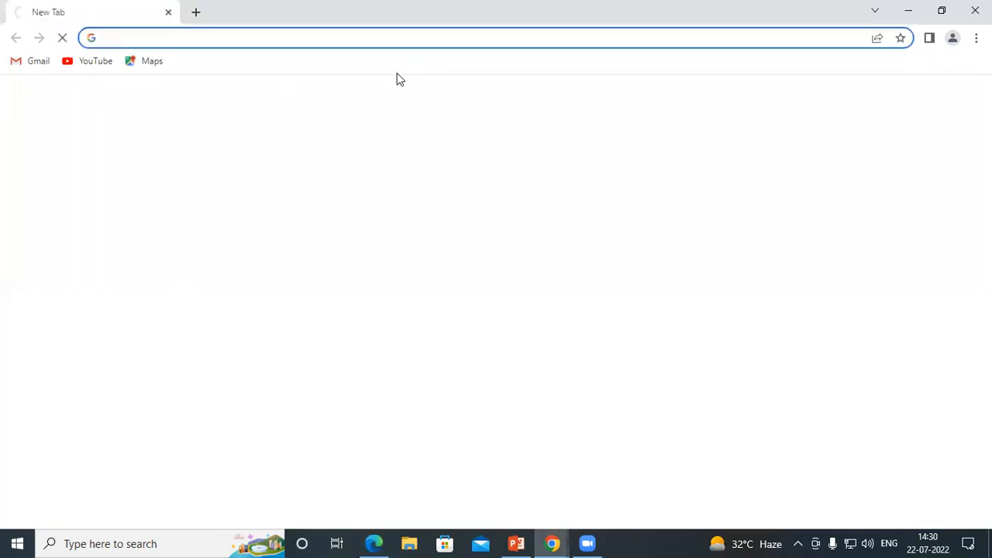
pyautogui.write('e')
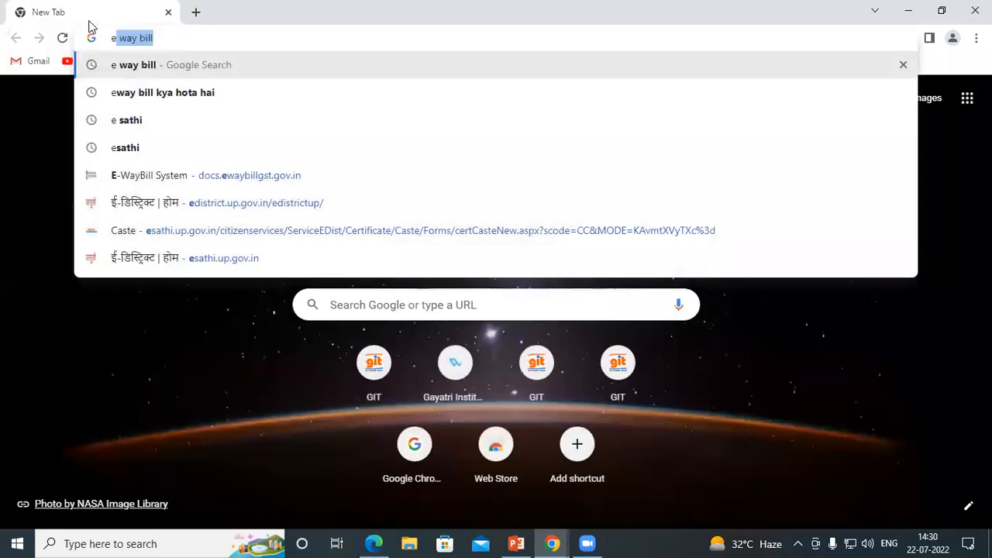
pyautogui.click(143, 69)
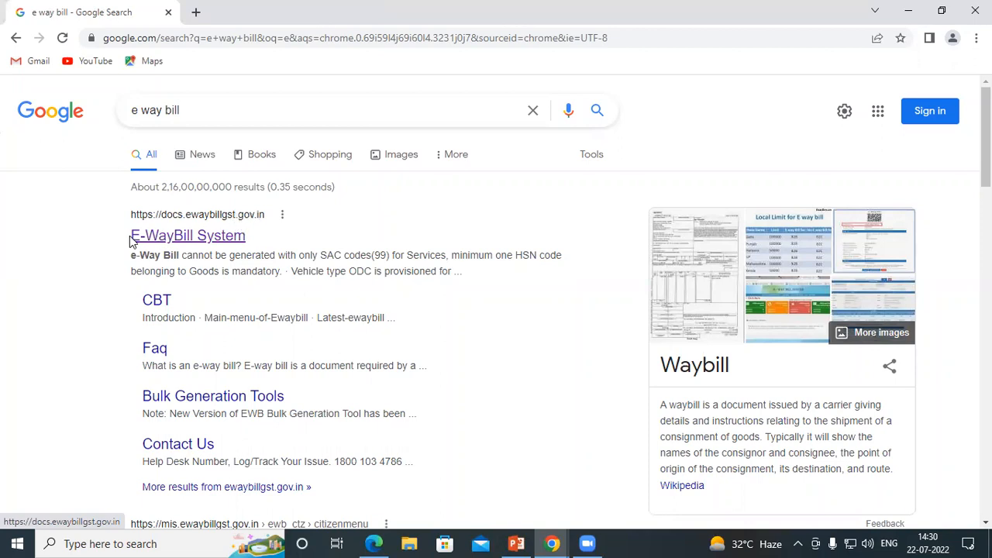
# Step: Open the E-WayBill System result and go to the site's Login page
pyautogui.click(202, 236)
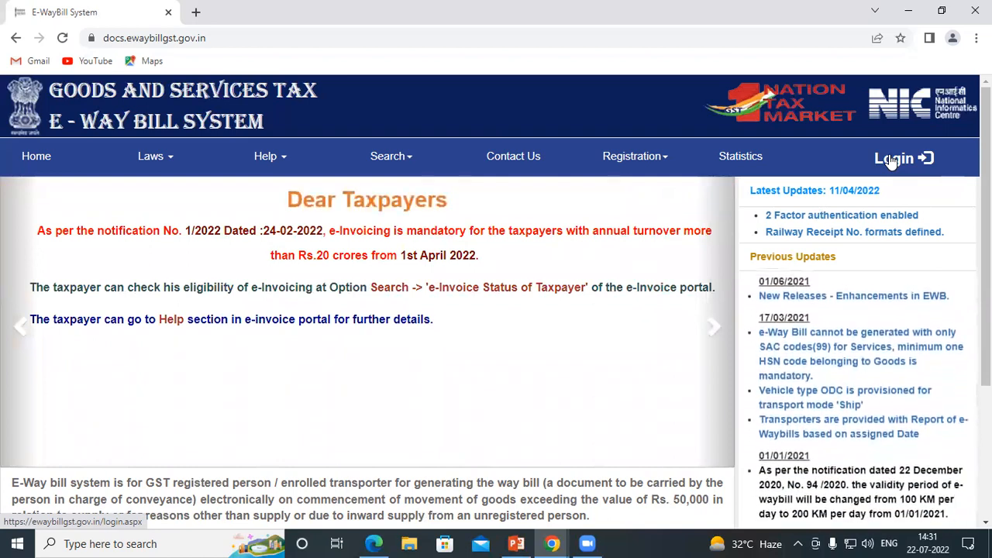
pyautogui.click(894, 162)
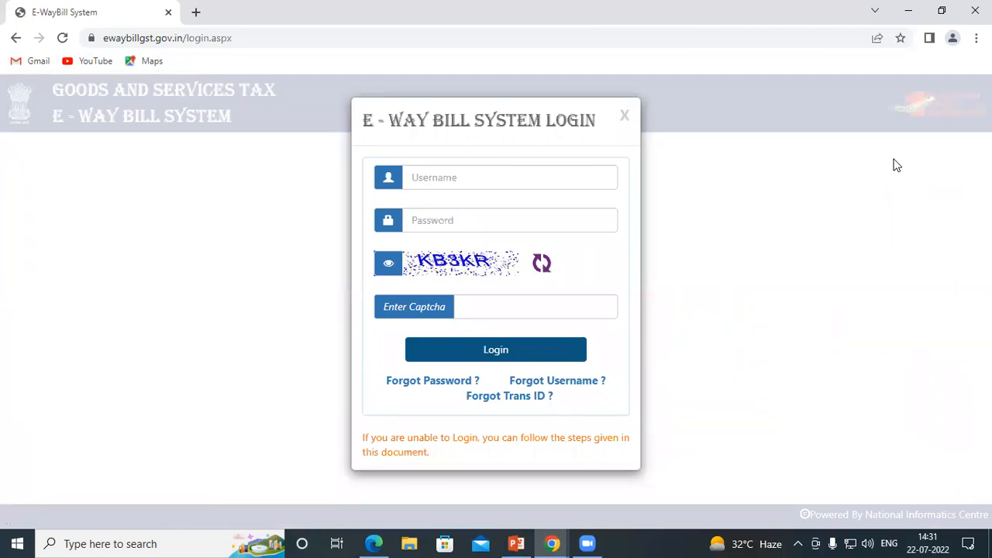
# Step: Enter the account username and password and submit without a captcha
pyautogui.click(425, 180)
pyautogui.click(417, 220)
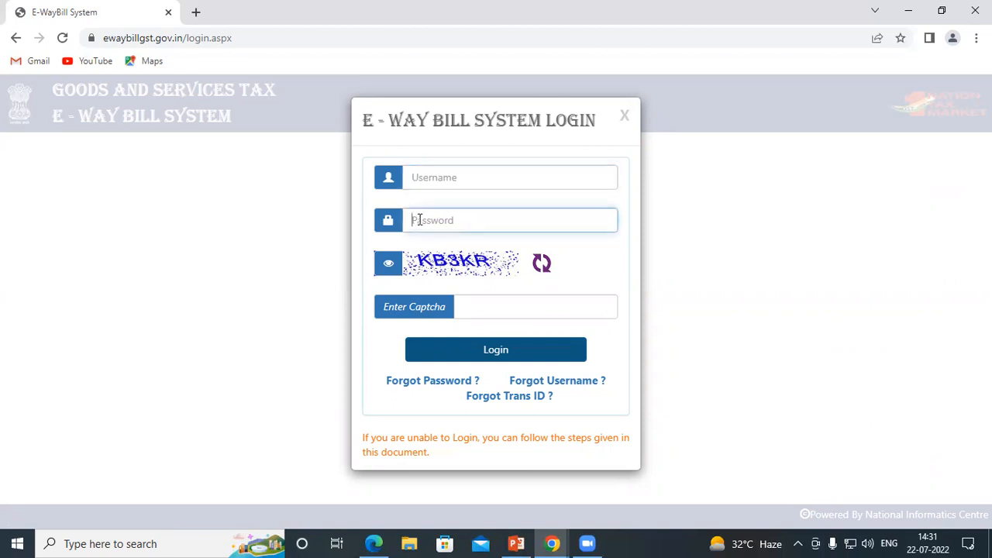
pyautogui.click(480, 307)
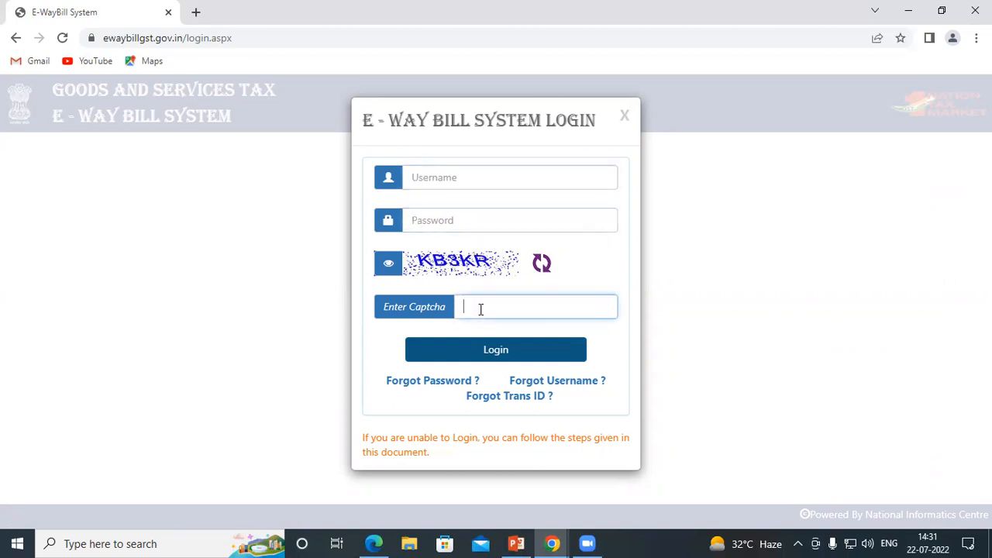
pyautogui.click(423, 177)
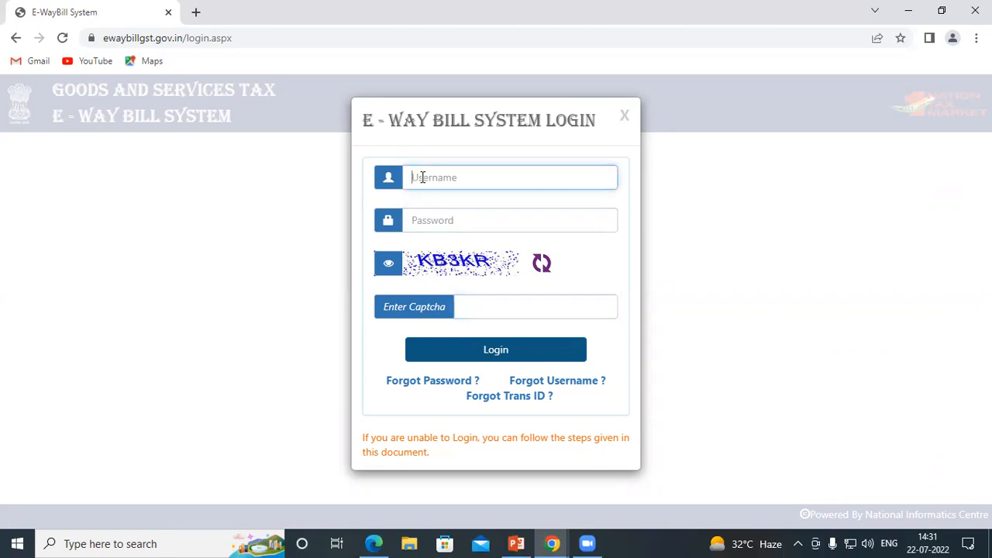
pyautogui.write('4')
pyautogui.press('BackSpace')
pyautogui.write('4')
pyautogui.press('BackSpace')
pyautogui.write('ashutosh1490')
pyautogui.click(428, 218)
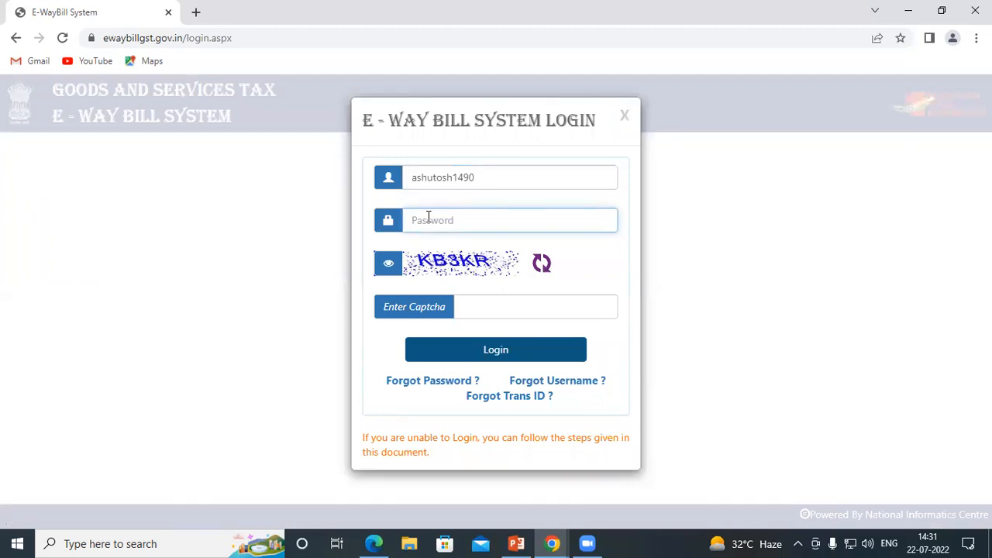
pyautogui.write('************************')
pyautogui.press('Return')
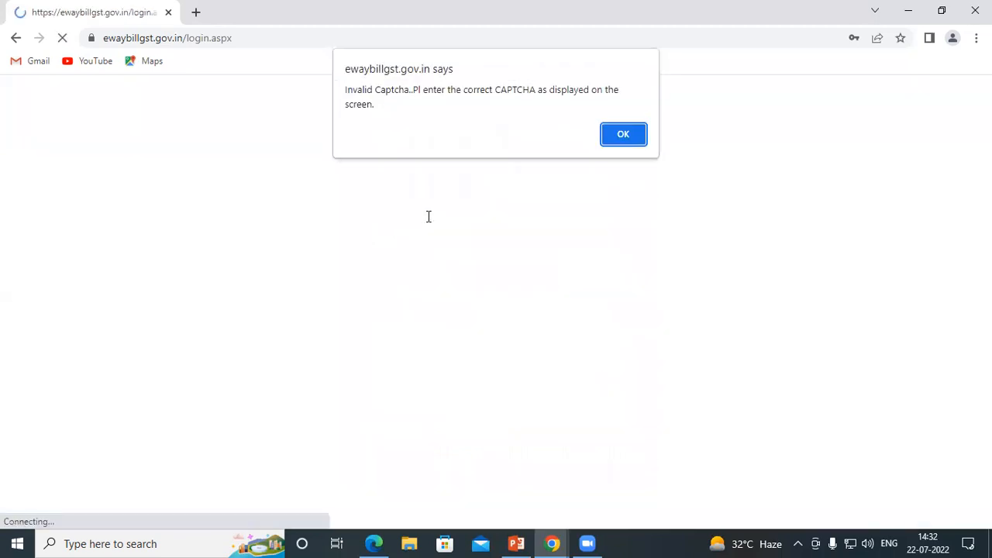
# Step: Dismiss the Invalid Captcha alert, re-enter username, password and the shown captcha code, and log in
pyautogui.click(632, 140)
pyautogui.click(449, 176)
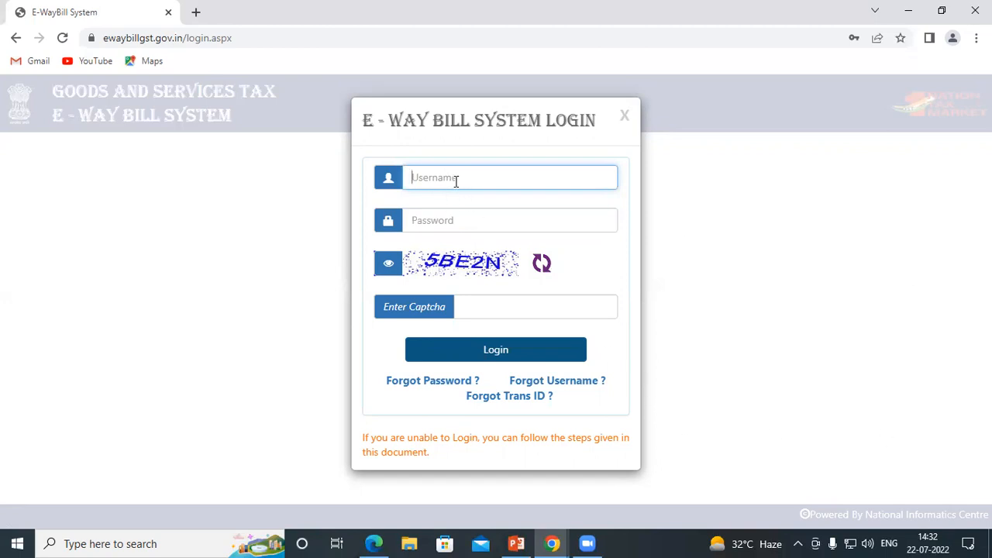
pyautogui.write('ashutosh1490')
pyautogui.click(446, 223)
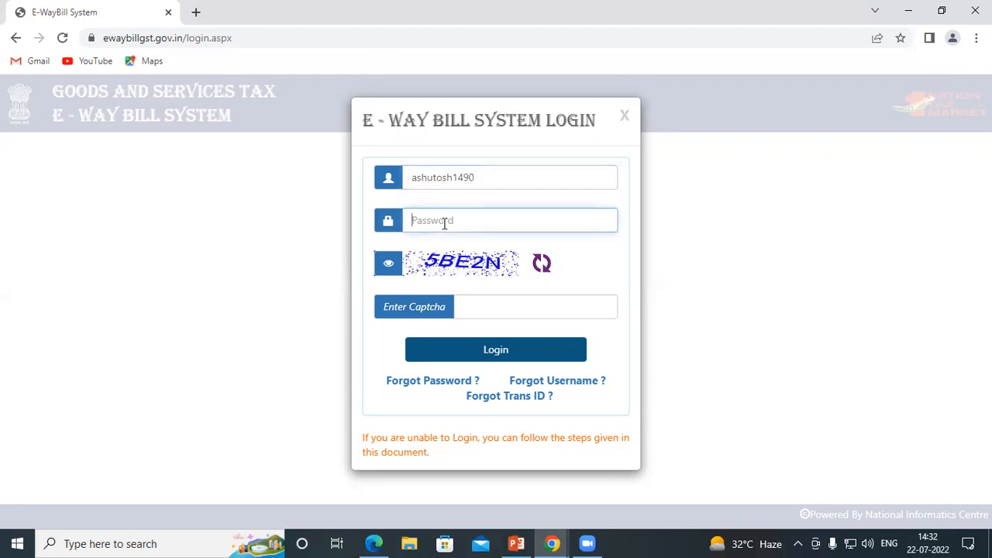
pyautogui.write('************')
pyautogui.click(476, 302)
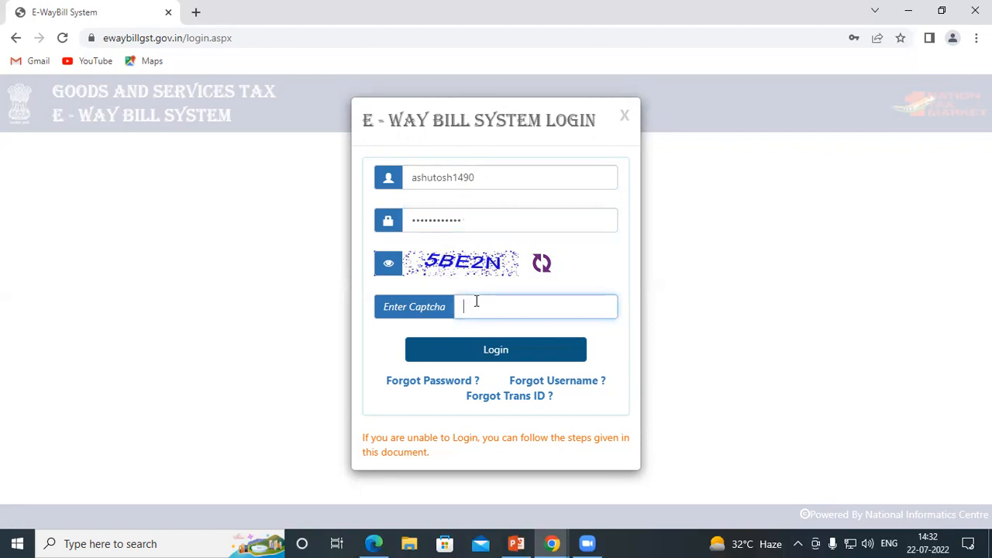
pyautogui.write('5BE')
pyautogui.write('2N')
pyautogui.click(514, 351)
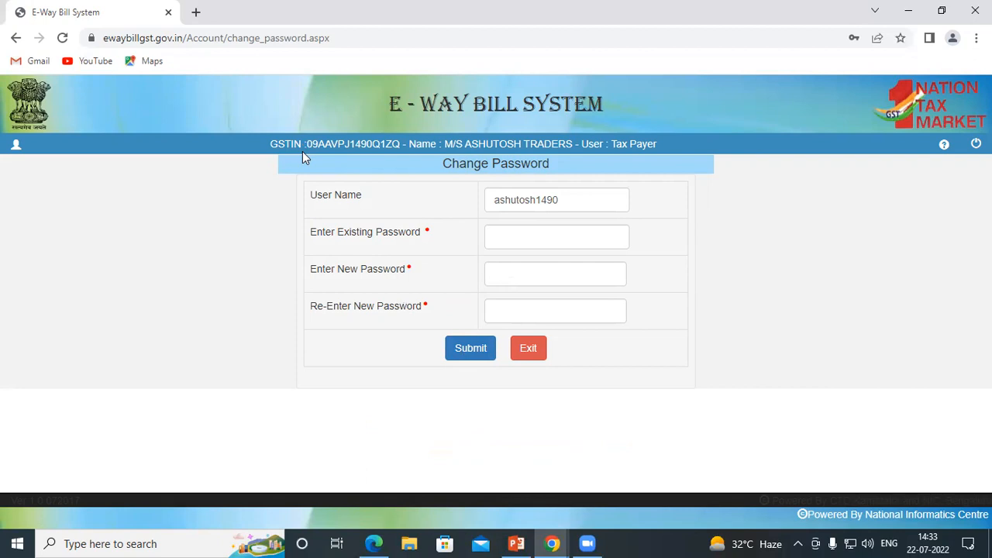
# Step: Highlight the GSTIN, business name and Tax Payer type, then exit Change Password unchanged
pyautogui.moveTo(305, 143); pyautogui.dragTo(359, 138)
pyautogui.click(443, 146)
pyautogui.moveTo(465, 143); pyautogui.dragTo(630, 143)
pyautogui.click(613, 144)
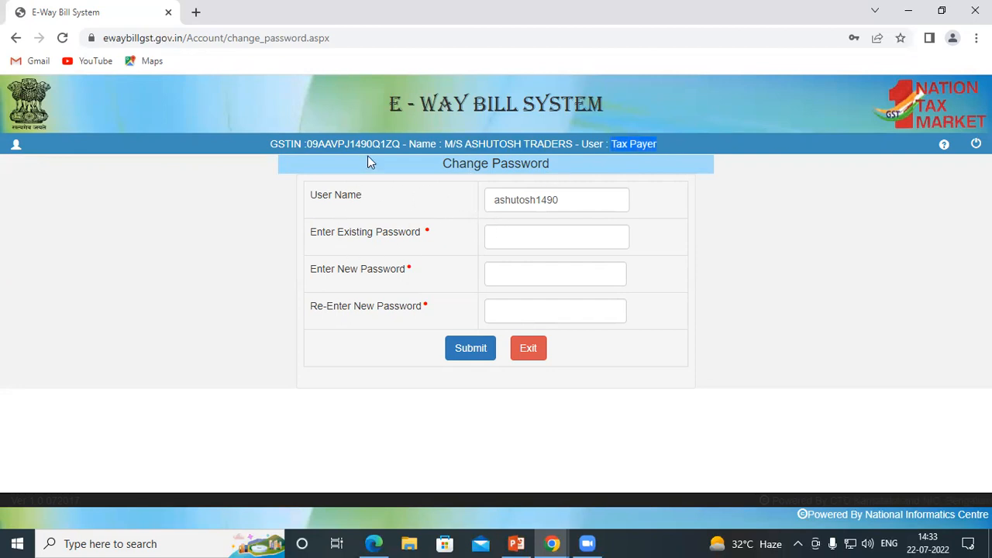
pyautogui.click(536, 355)
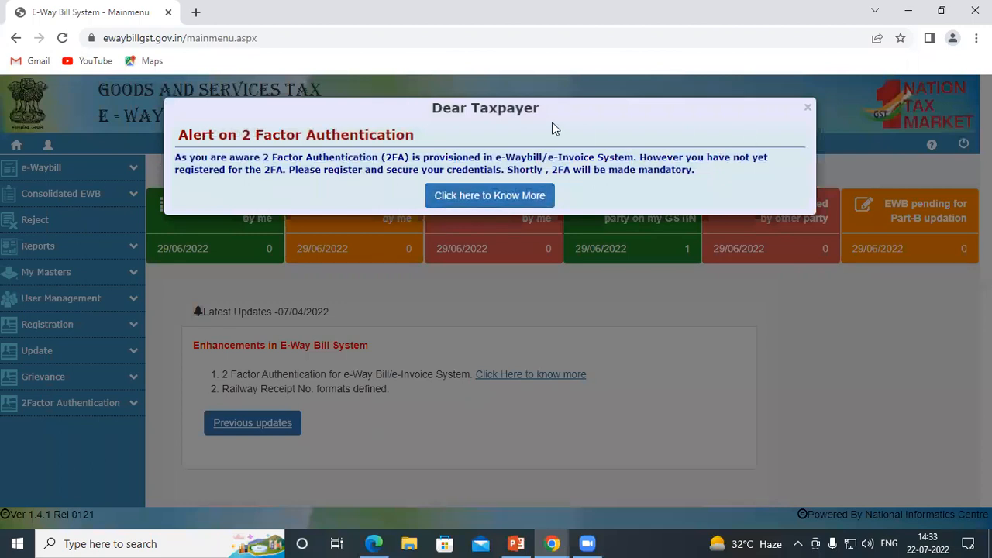
# Step: Close the two-factor alert and choose Generate New from the e-Waybill menu
pyautogui.click(806, 108)
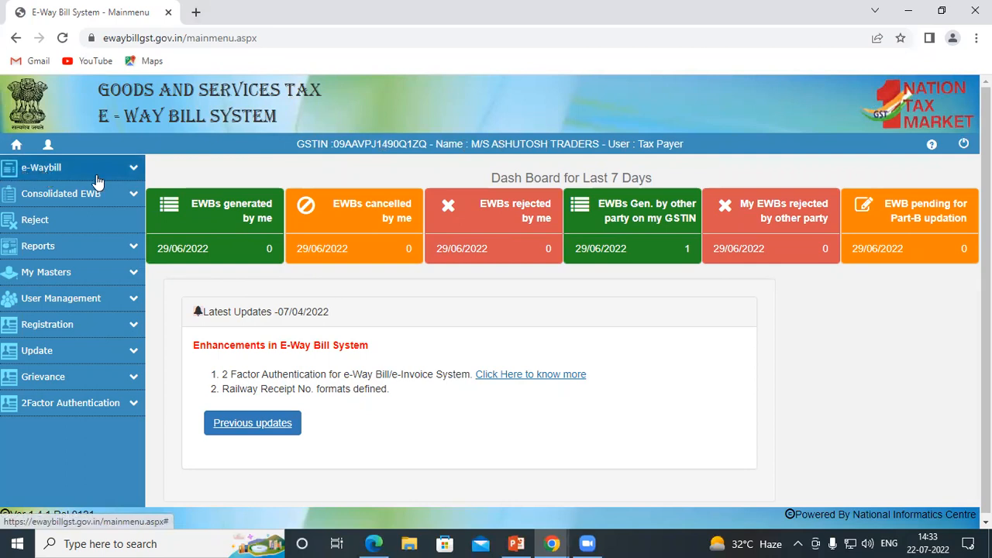
pyautogui.click(129, 168)
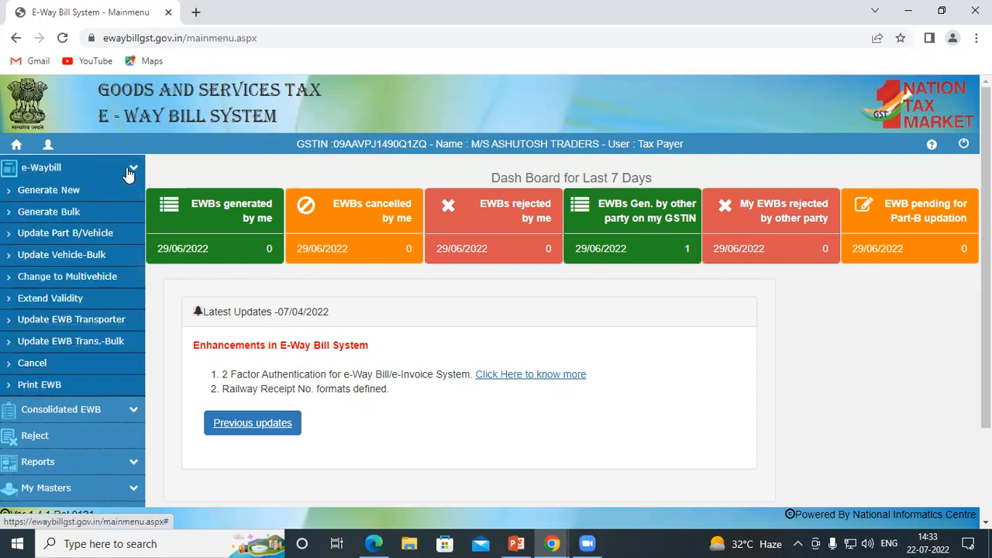
pyautogui.click(43, 195)
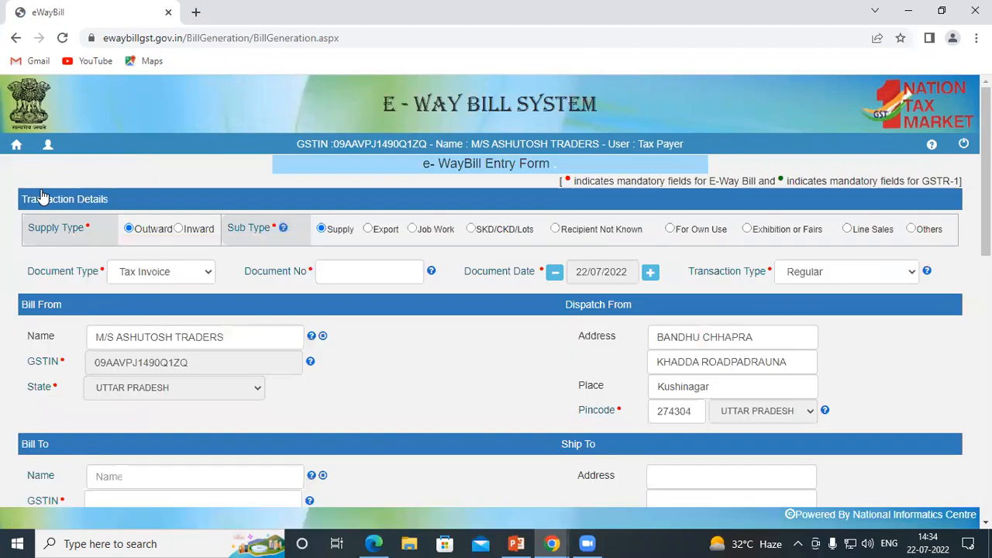
pyautogui.moveTo(986, 170)
pyautogui.mouseDown()
pyautogui.moveTo(985, 375)
pyautogui.moveTo(985, 172)
pyautogui.mouseUp()
pyautogui.moveTo(23, 198); pyautogui.dragTo(116, 203)
pyautogui.moveTo(27, 228); pyautogui.dragTo(80, 227)
pyautogui.click(141, 254)
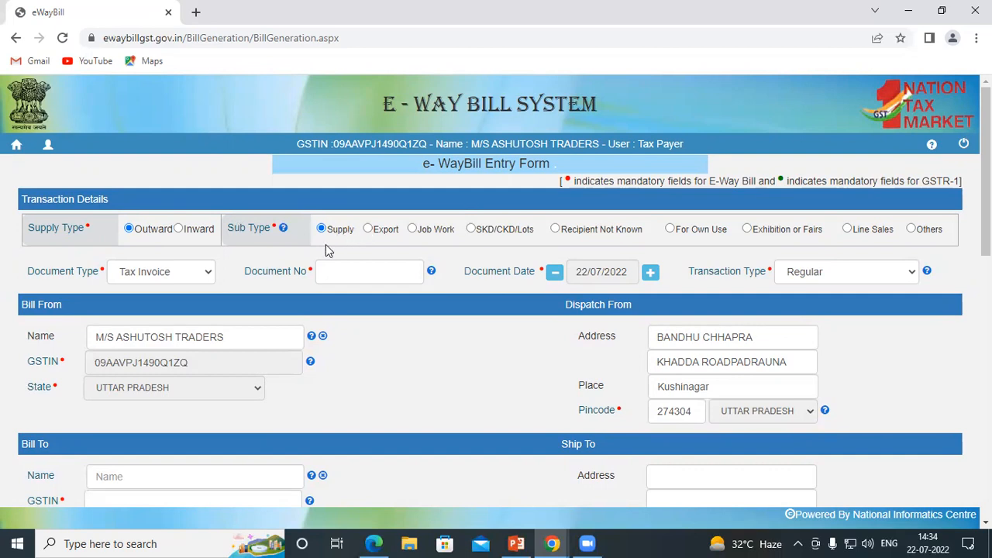
# Step: Check the Document Type options and keep Tax Invoice
pyautogui.scroll(-1, 272, 264)
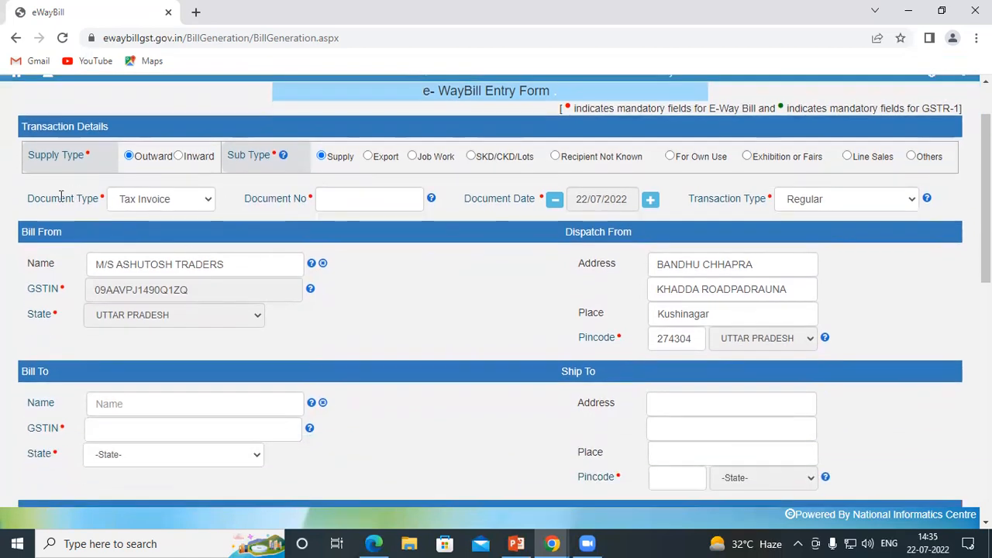
pyautogui.moveTo(26, 201); pyautogui.dragTo(92, 210)
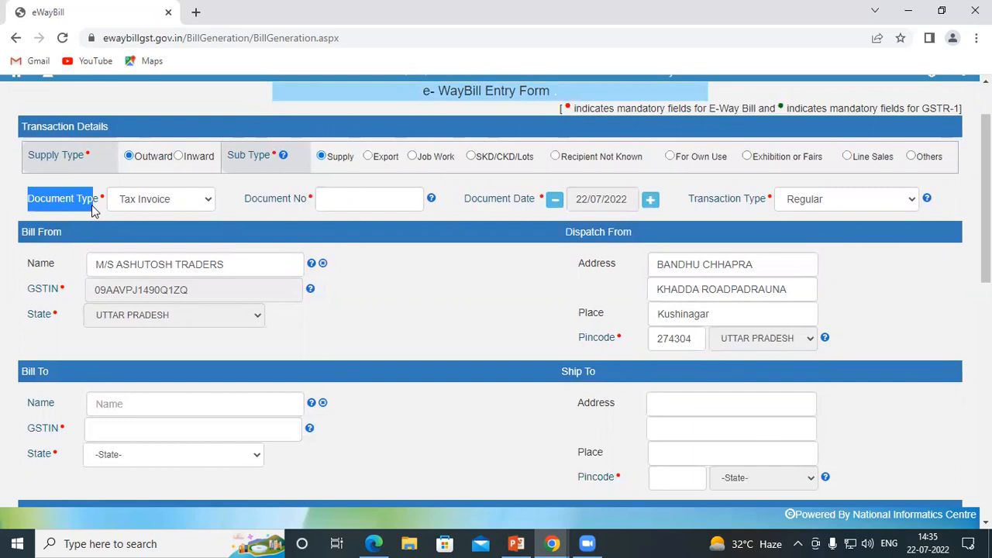
pyautogui.click(208, 199)
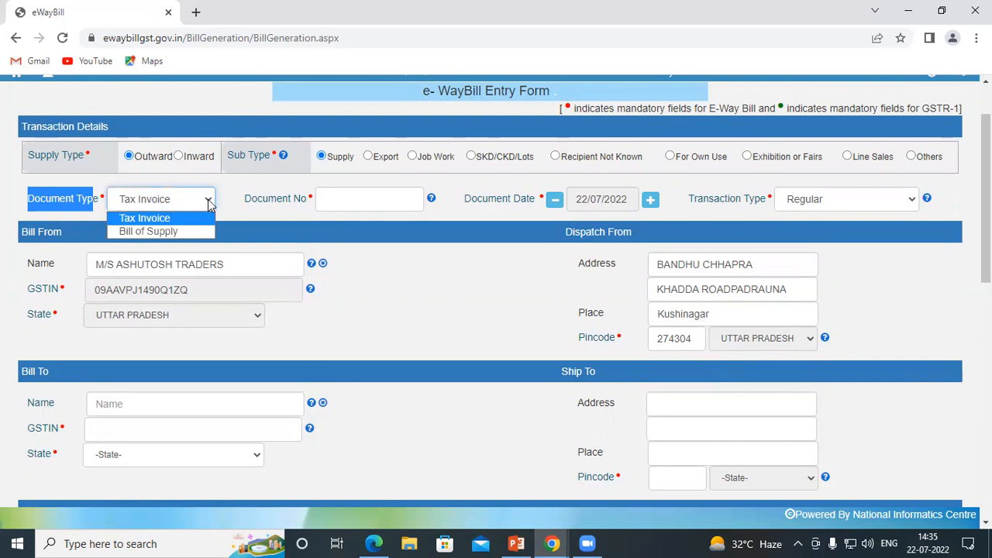
pyautogui.click(183, 219)
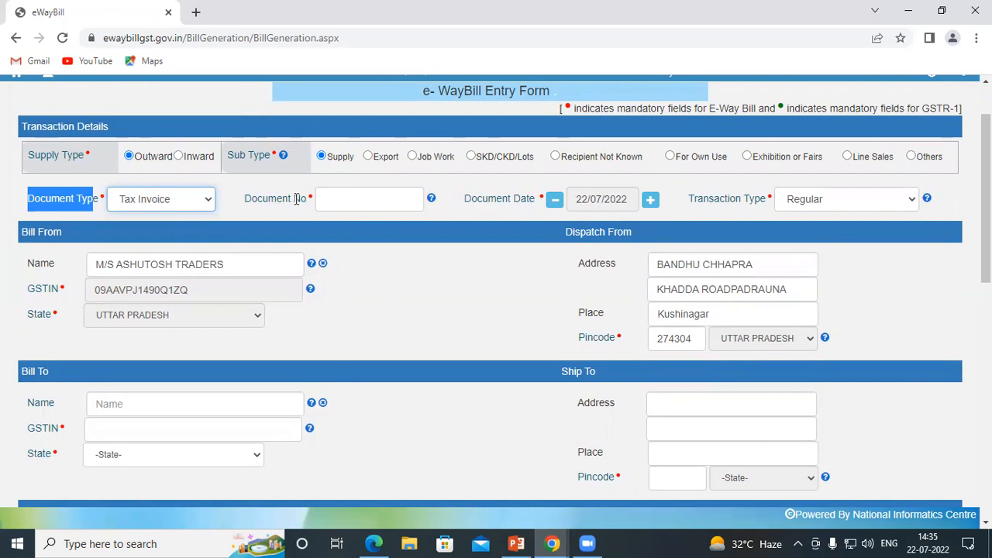
# Step: Enter document number 222 and point out the Document Date field
pyautogui.click(352, 198)
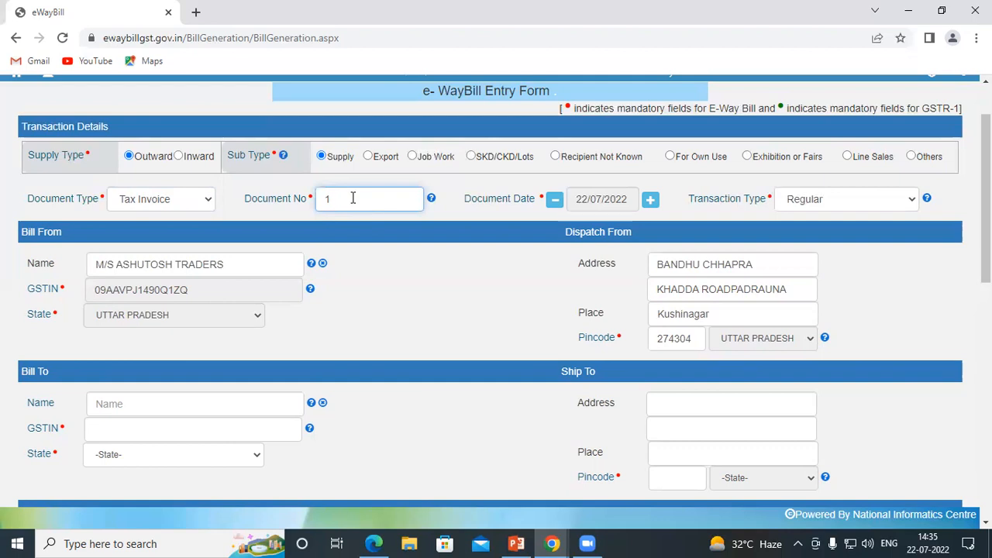
pyautogui.write('222')
pyautogui.moveTo(464, 199); pyautogui.dragTo(530, 211)
pyautogui.click(526, 220)
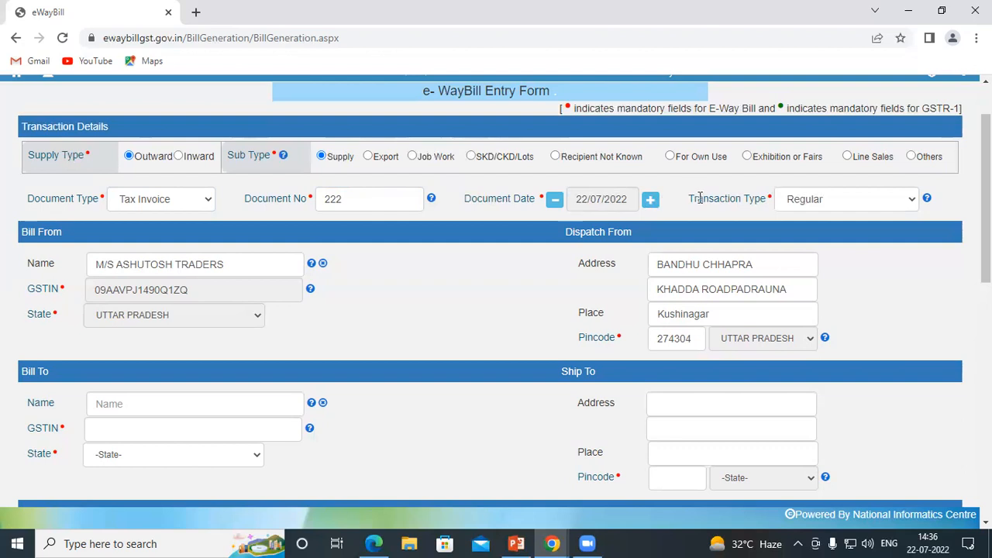
# Step: Show the Transaction Type options, then return to the Whiteboard sketch
pyautogui.moveTo(686, 203); pyautogui.dragTo(761, 203)
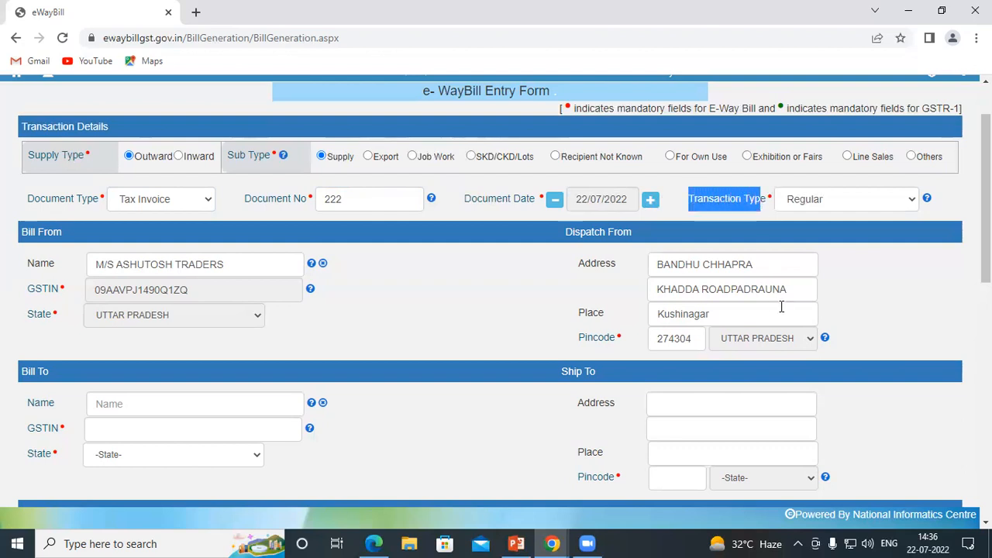
pyautogui.click(819, 199)
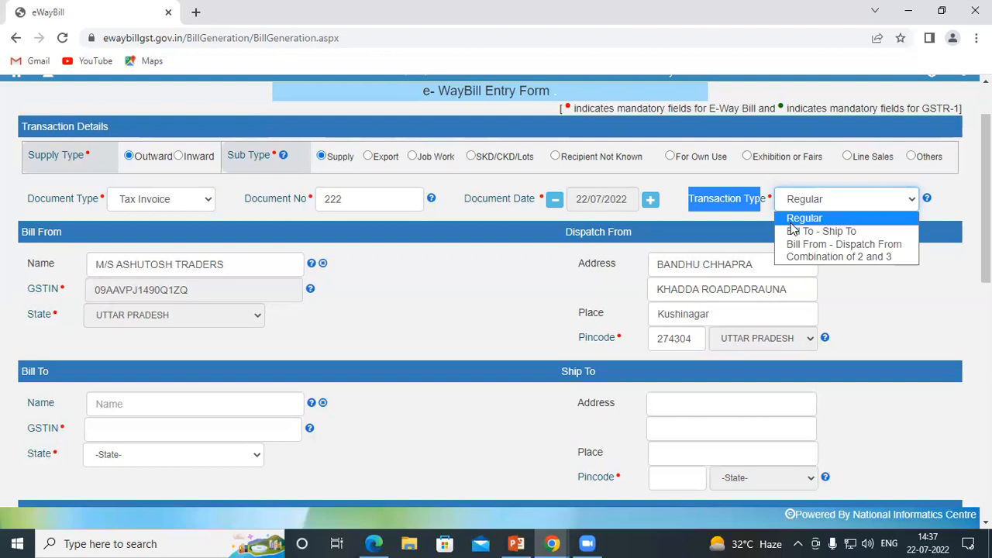
pyautogui.click(373, 543)
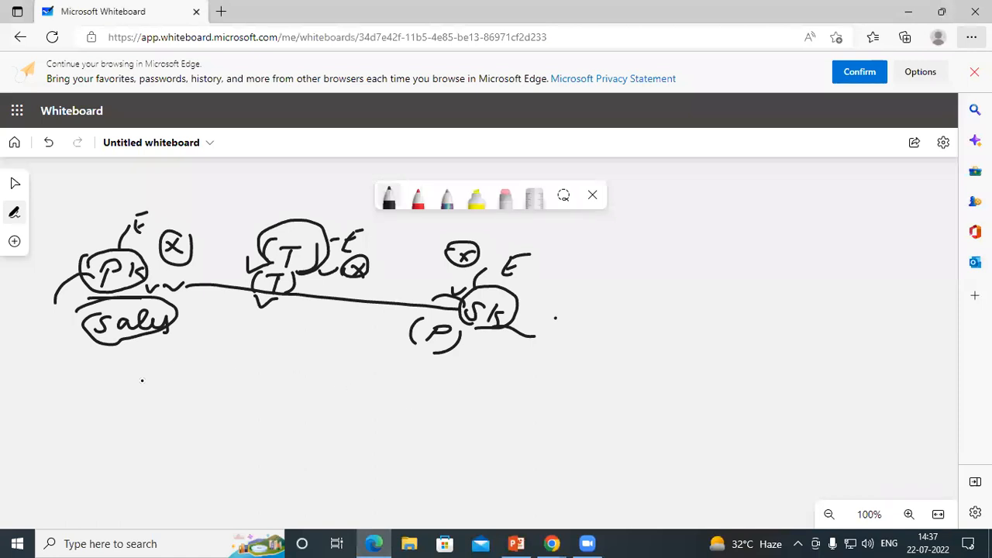
# Step: Sketch the B to B–P flow with a connecting arc and write the Regular label
pyautogui.moveTo(103, 388)
pyautogui.mouseDown()
pyautogui.moveTo(103, 416)
pyautogui.moveTo(108, 399)
pyautogui.moveTo(102, 413)
pyautogui.moveTo(139, 400)
pyautogui.moveTo(173, 413)
pyautogui.moveTo(361, 409)
pyautogui.mouseUp()
pyautogui.moveTo(370, 399)
pyautogui.mouseDown()
pyautogui.moveTo(370, 417)
pyautogui.moveTo(384, 407)
pyautogui.moveTo(369, 408)
pyautogui.moveTo(412, 409)
pyautogui.mouseUp()
pyautogui.moveTo(419, 397)
pyautogui.mouseDown()
pyautogui.moveTo(420, 418)
pyautogui.moveTo(423, 409)
pyautogui.mouseUp()
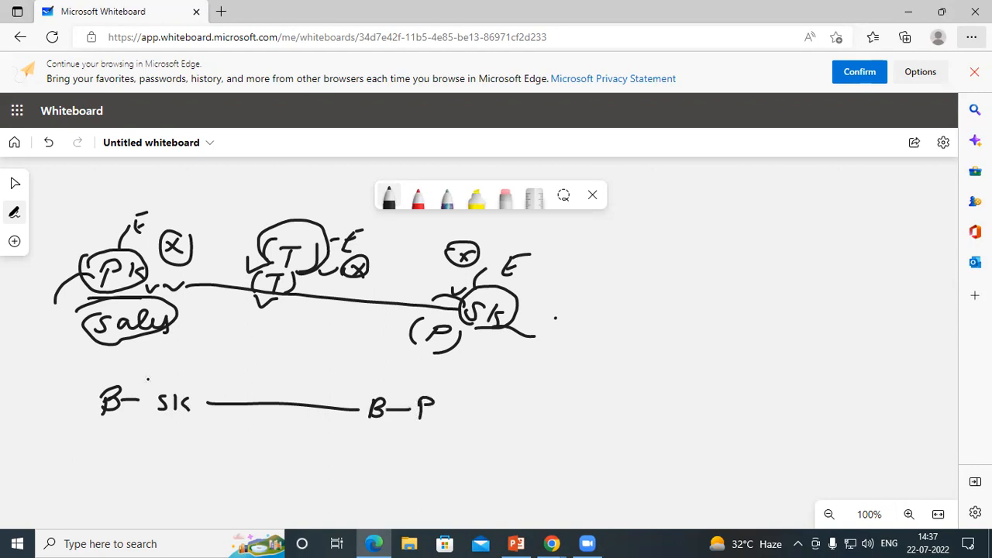
pyautogui.moveTo(126, 380)
pyautogui.mouseDown()
pyautogui.moveTo(216, 366)
pyautogui.moveTo(350, 395)
pyautogui.moveTo(377, 426)
pyautogui.moveTo(296, 447)
pyautogui.moveTo(112, 400)
pyautogui.mouseUp()
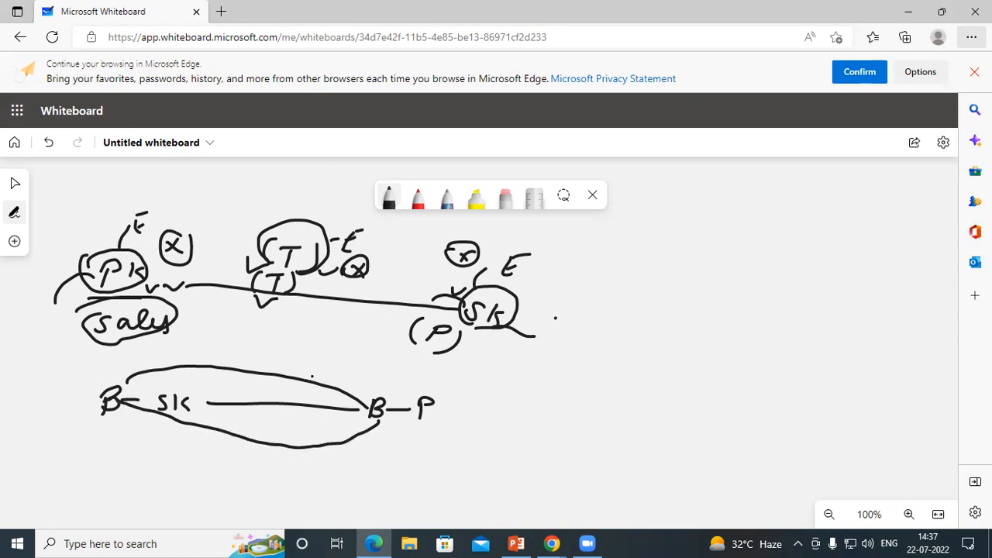
pyautogui.moveTo(259, 334)
pyautogui.mouseDown()
pyautogui.moveTo(255, 353)
pyautogui.moveTo(268, 341)
pyautogui.moveTo(278, 352)
pyautogui.mouseUp()
pyautogui.moveTo(284, 341)
pyautogui.mouseDown()
pyautogui.moveTo(301, 348)
pyautogui.moveTo(293, 366)
pyautogui.moveTo(320, 358)
pyautogui.moveTo(362, 378)
pyautogui.moveTo(392, 369)
pyautogui.mouseUp()
pyautogui.moveTo(233, 356); pyautogui.dragTo(367, 394)
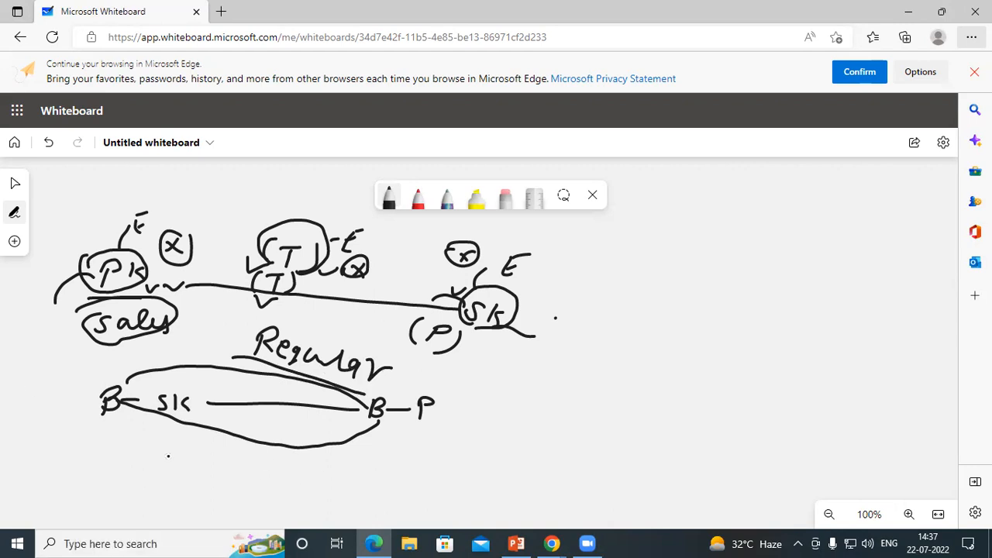
# Step: Circle SK and P, and draw a wavy line from P to a circled customer name
pyautogui.moveTo(192, 413)
pyautogui.mouseDown()
pyautogui.moveTo(203, 412)
pyautogui.moveTo(178, 375)
pyautogui.moveTo(145, 385)
pyautogui.moveTo(172, 426)
pyautogui.mouseUp()
pyautogui.moveTo(413, 428)
pyautogui.mouseDown()
pyautogui.moveTo(456, 423)
pyautogui.moveTo(414, 388)
pyautogui.moveTo(409, 435)
pyautogui.moveTo(418, 439)
pyautogui.mouseUp()
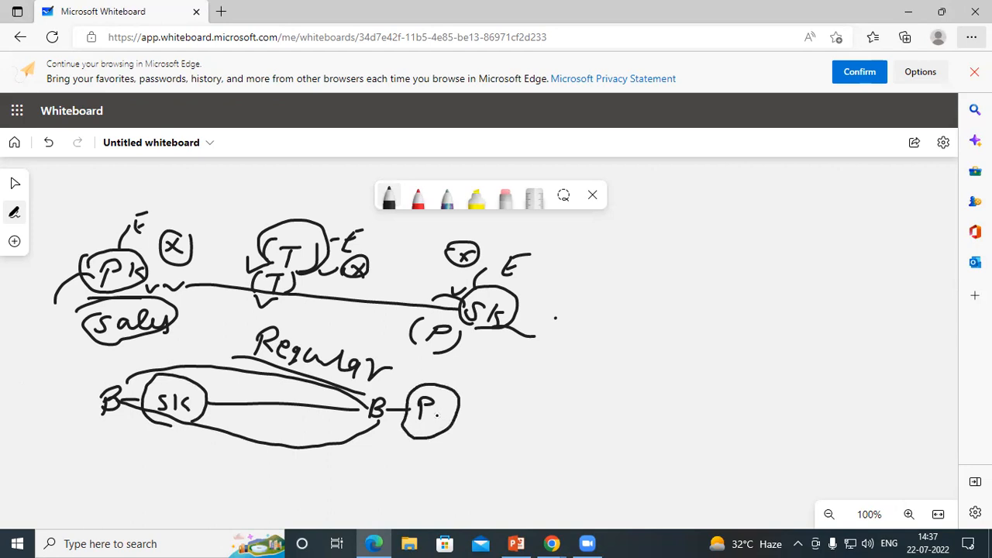
pyautogui.moveTo(355, 415)
pyautogui.mouseDown()
pyautogui.moveTo(380, 417)
pyautogui.moveTo(384, 428)
pyautogui.mouseUp()
pyautogui.moveTo(457, 402)
pyautogui.mouseDown()
pyautogui.moveTo(503, 385)
pyautogui.moveTo(577, 421)
pyautogui.moveTo(609, 409)
pyautogui.moveTo(615, 425)
pyautogui.moveTo(639, 406)
pyautogui.moveTo(667, 434)
pyautogui.moveTo(648, 428)
pyautogui.moveTo(701, 443)
pyautogui.moveTo(714, 463)
pyautogui.mouseUp()
pyautogui.moveTo(714, 422); pyautogui.dragTo(722, 434)
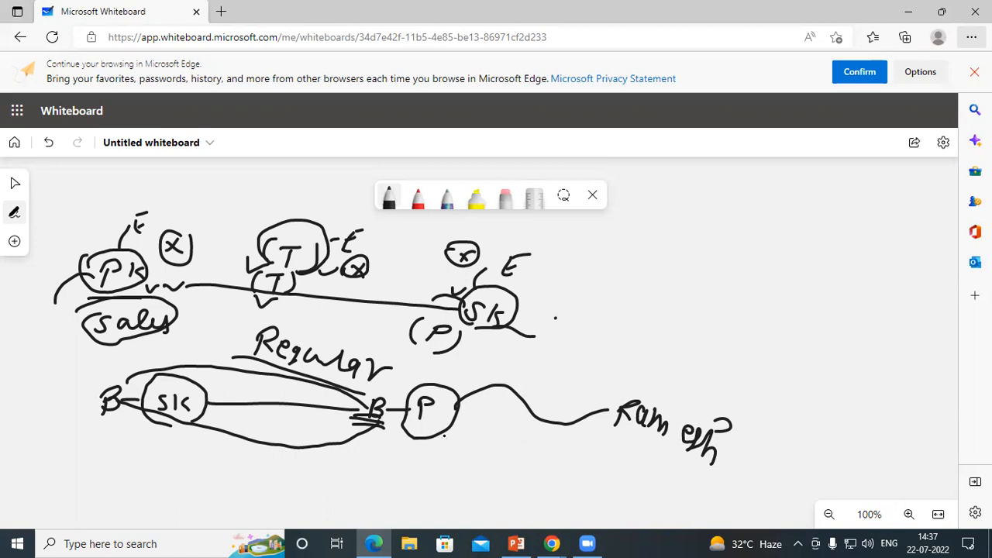
pyautogui.moveTo(406, 420)
pyautogui.mouseDown()
pyautogui.moveTo(421, 390)
pyautogui.moveTo(403, 416)
pyautogui.moveTo(446, 392)
pyautogui.mouseUp()
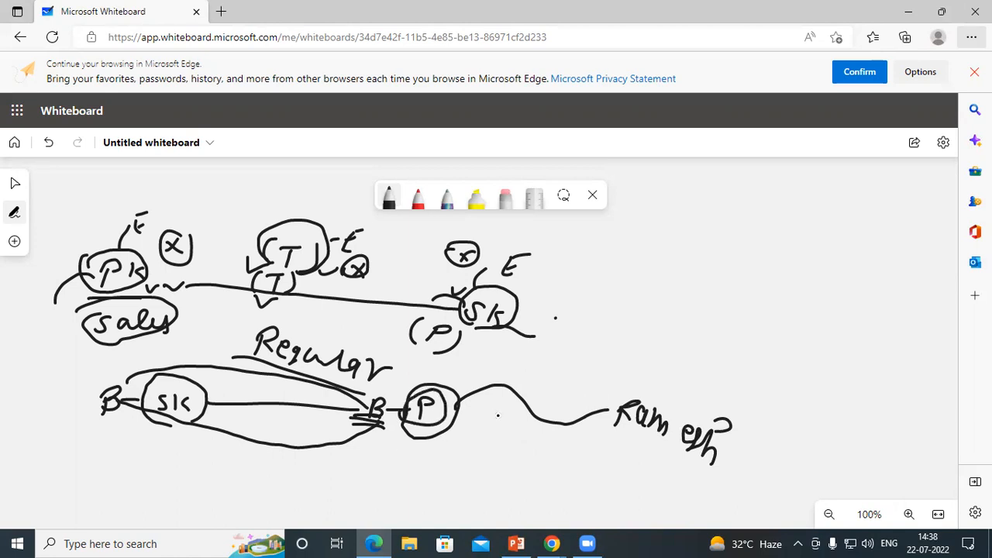
pyautogui.moveTo(614, 423)
pyautogui.mouseDown()
pyautogui.moveTo(700, 466)
pyautogui.moveTo(682, 355)
pyautogui.moveTo(612, 429)
pyautogui.mouseUp()
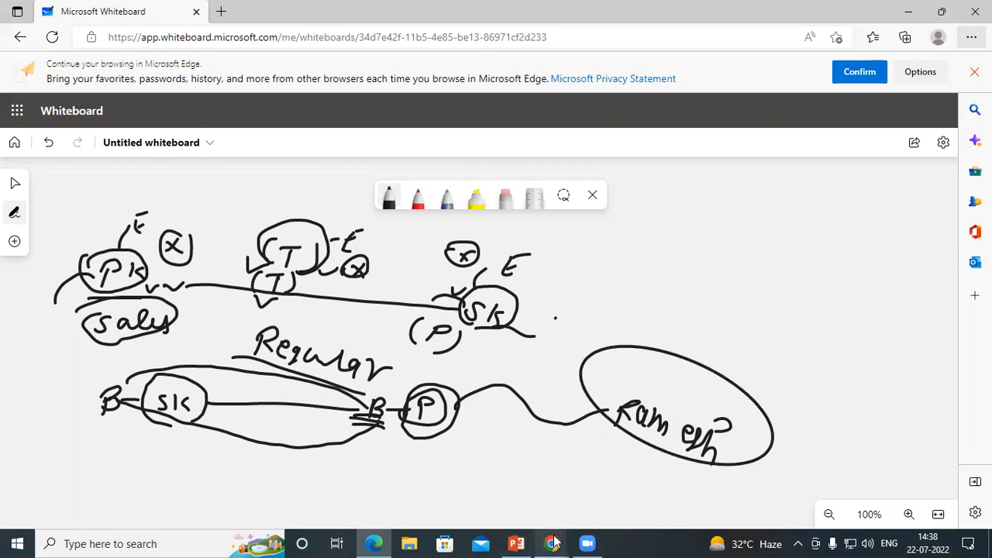
pyautogui.click(552, 543)
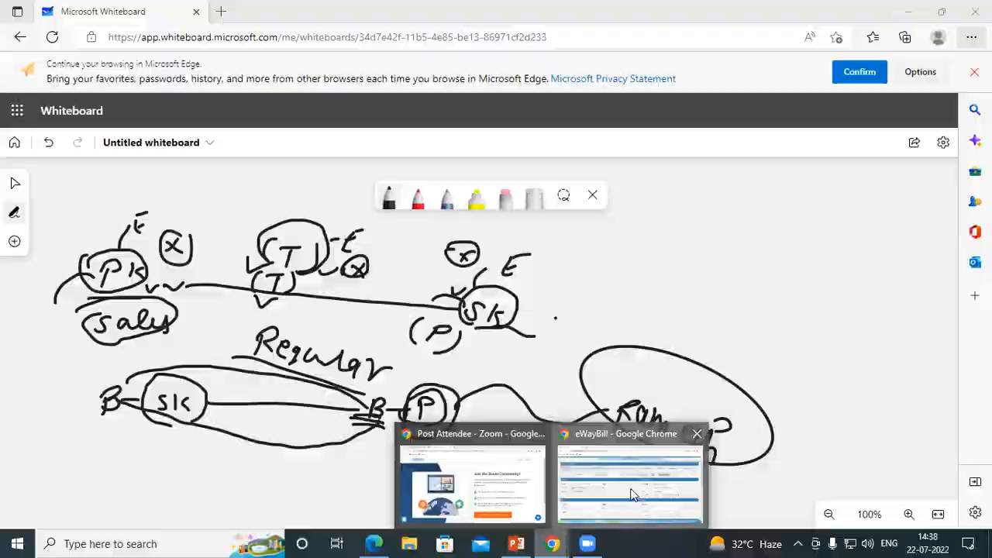
# Step: Back in the entry form, keep Transaction Type as Regular and scroll through the dispatch details
pyautogui.click(629, 494)
pyautogui.click(824, 200)
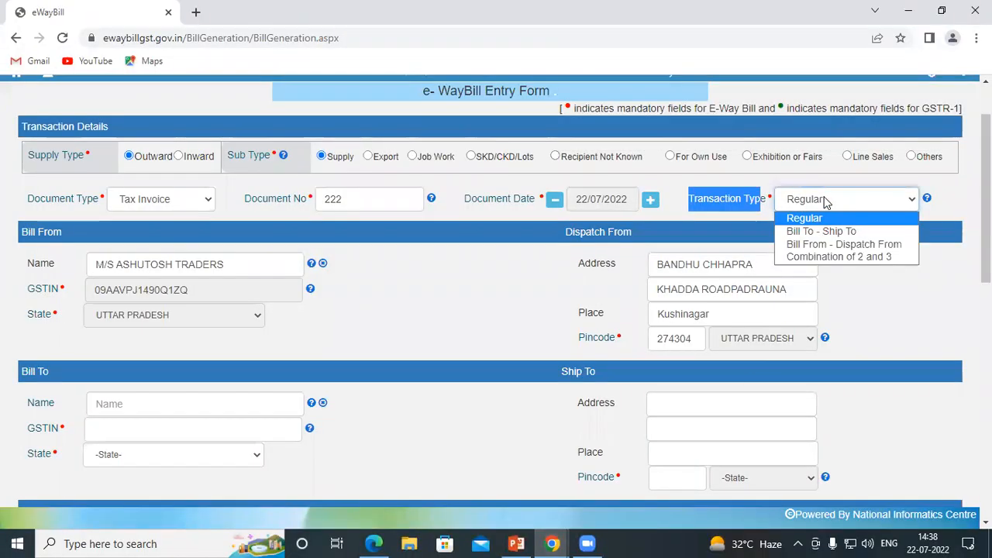
pyautogui.click(796, 220)
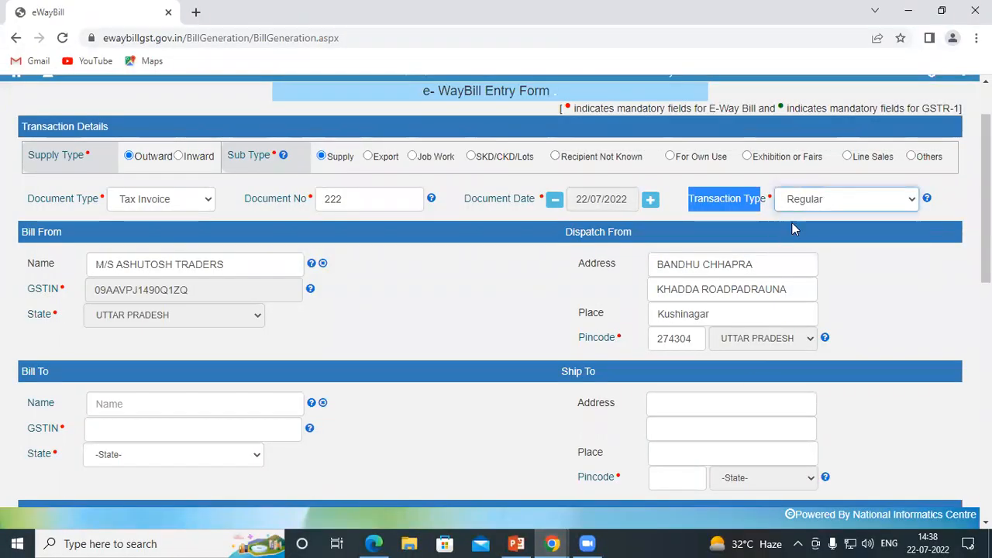
pyautogui.click(467, 268)
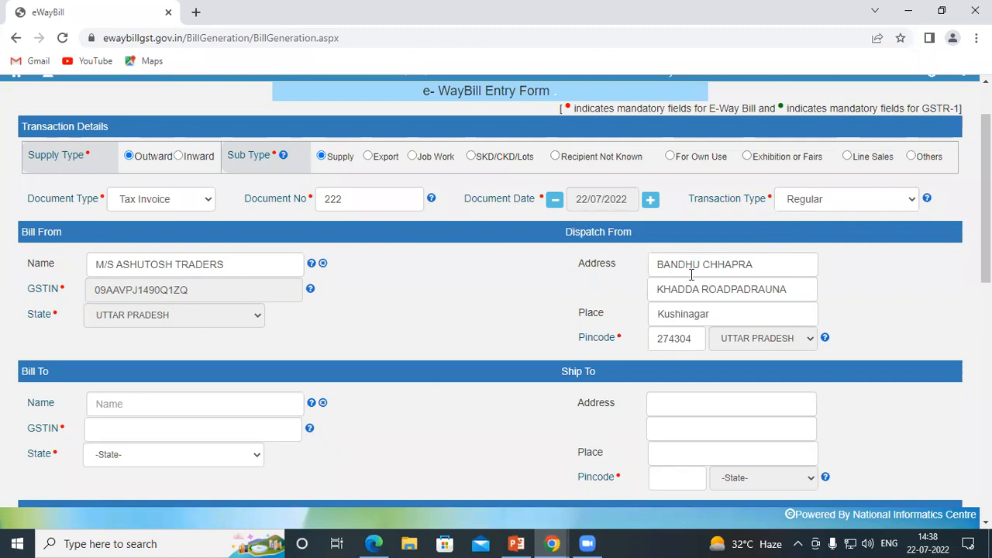
pyautogui.scroll(-1, 594, 299)
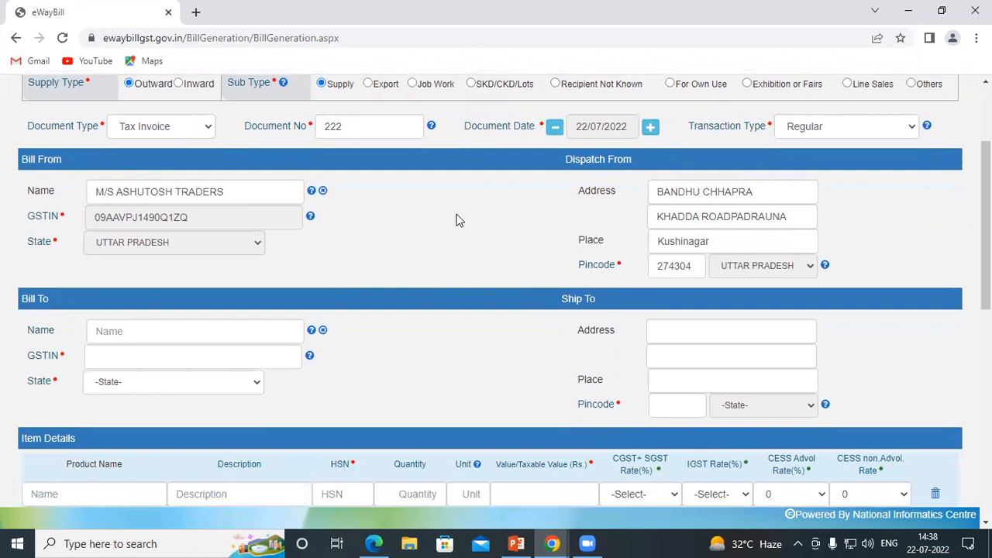
pyautogui.scroll(2, 420, 210)
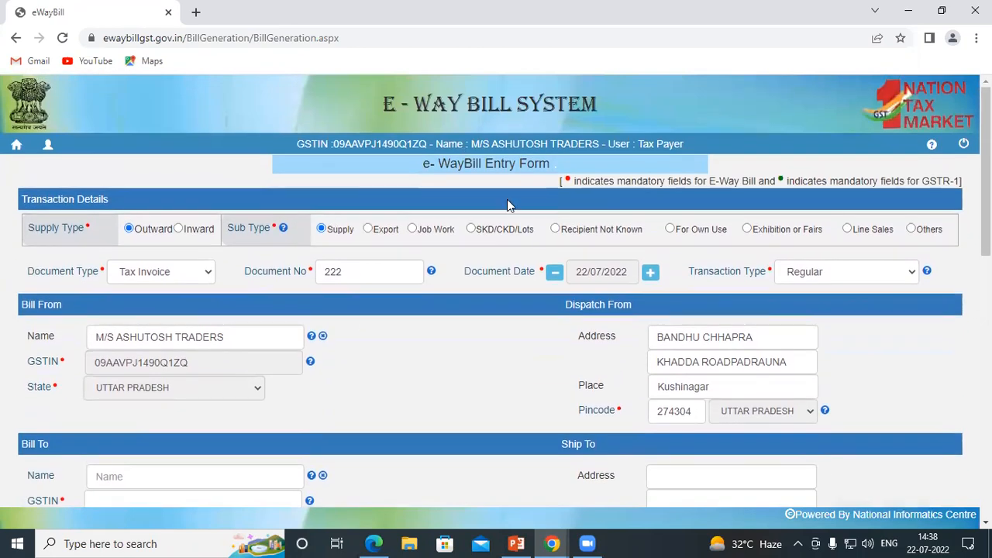
pyautogui.scroll(-1, 659, 267)
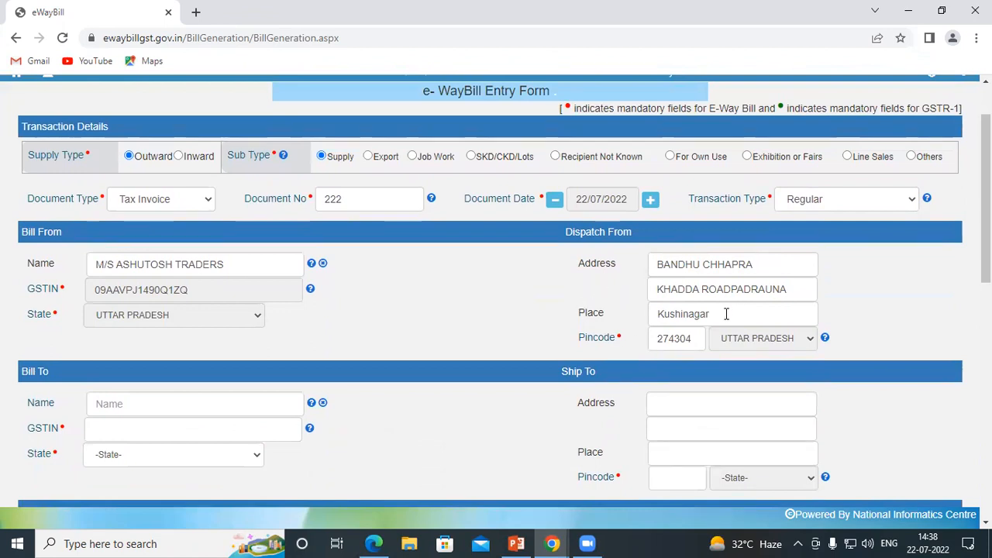
pyautogui.scroll(-1, 625, 316)
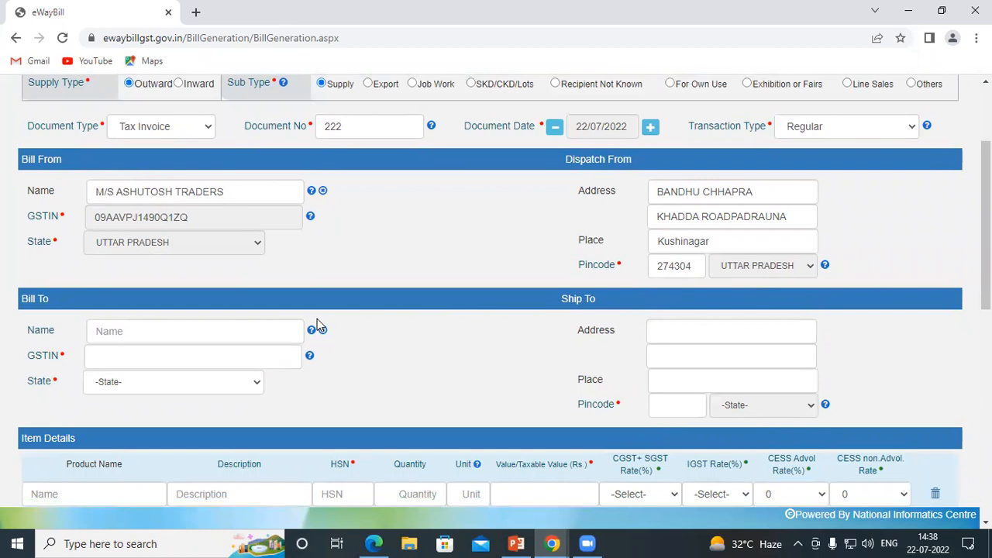
pyautogui.scroll(-1, 146, 295)
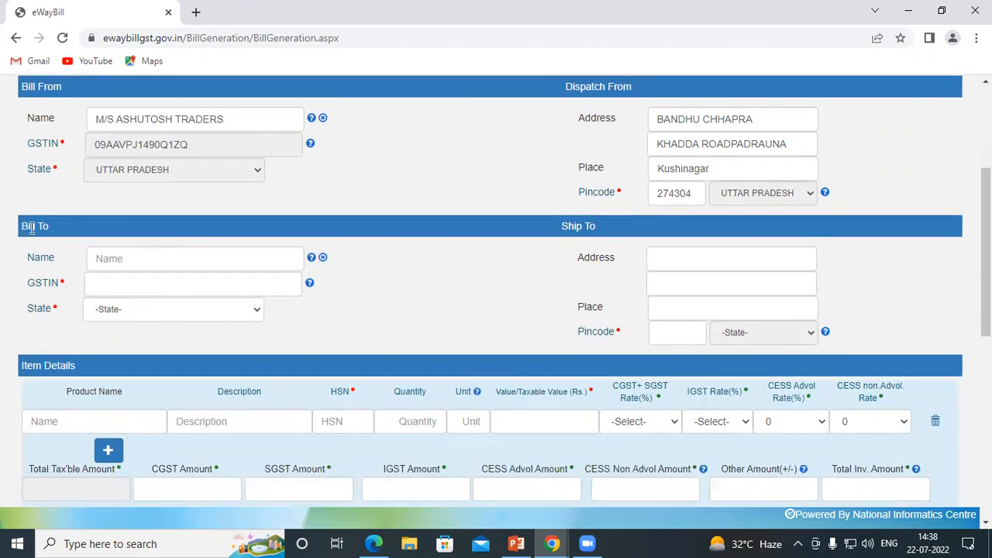
pyautogui.scroll(1, 101, 250)
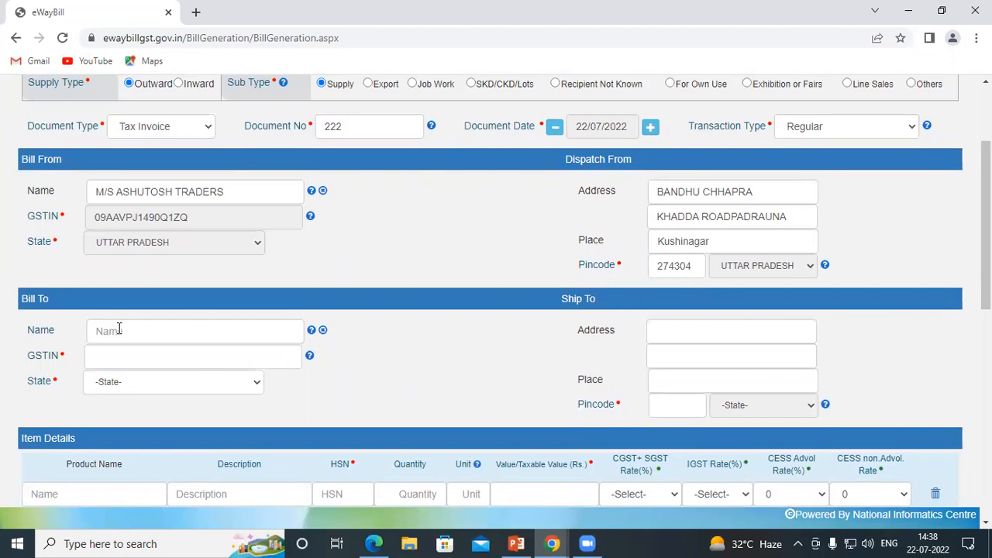
# Step: Enter the buyer's GSTIN in Bill To so M/S COMPUTER EMPIRE, Uttar Pradesh and Ship To auto-fill
pyautogui.click(98, 357)
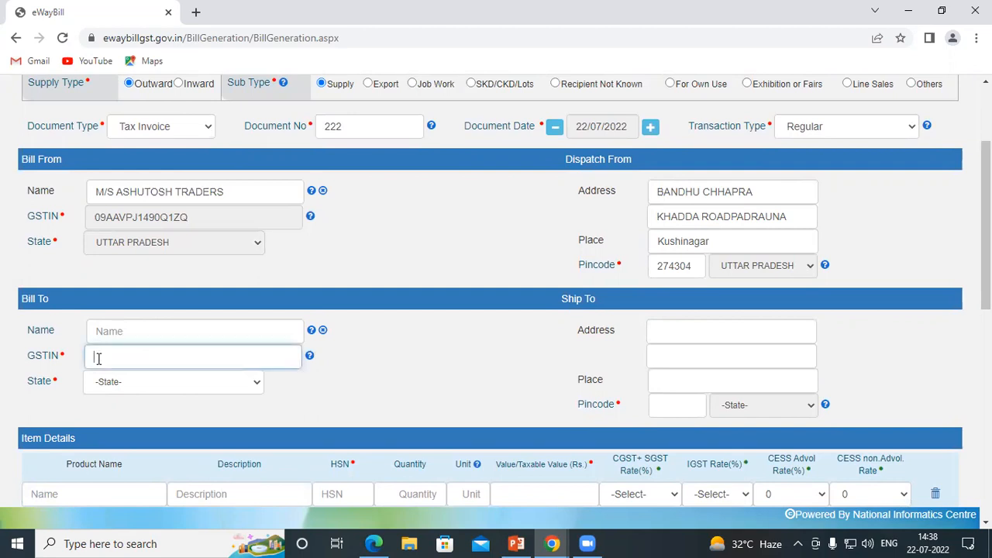
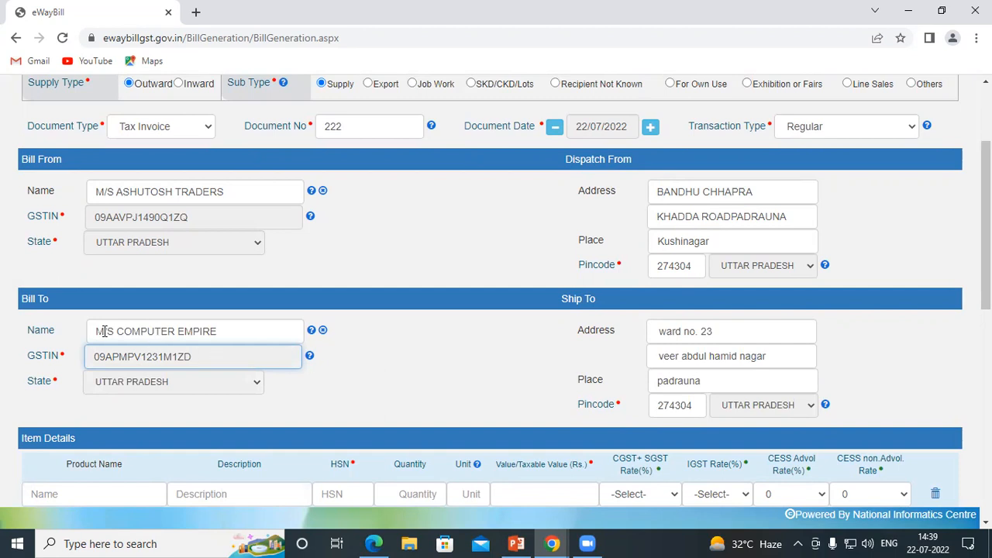
pyautogui.scroll(-1, 105, 331)
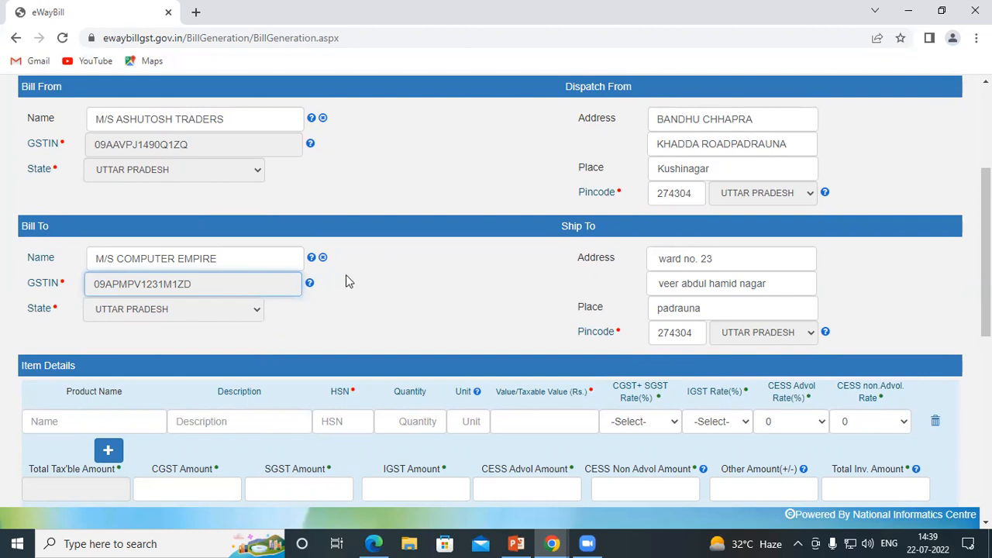
pyautogui.scroll(-2, 341, 276)
pyautogui.scroll(2, 255, 212)
pyautogui.scroll(-2, 219, 237)
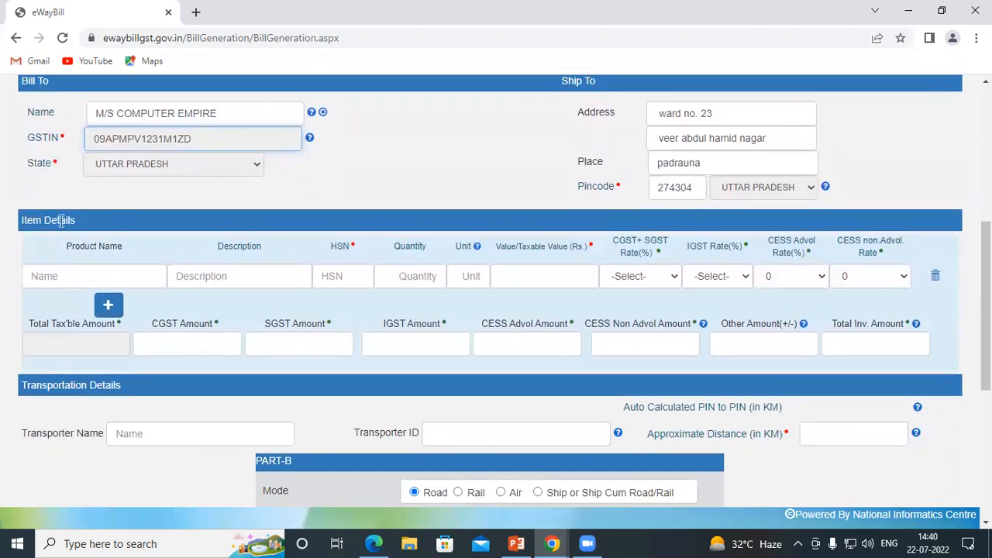
pyautogui.scroll(3, 83, 222)
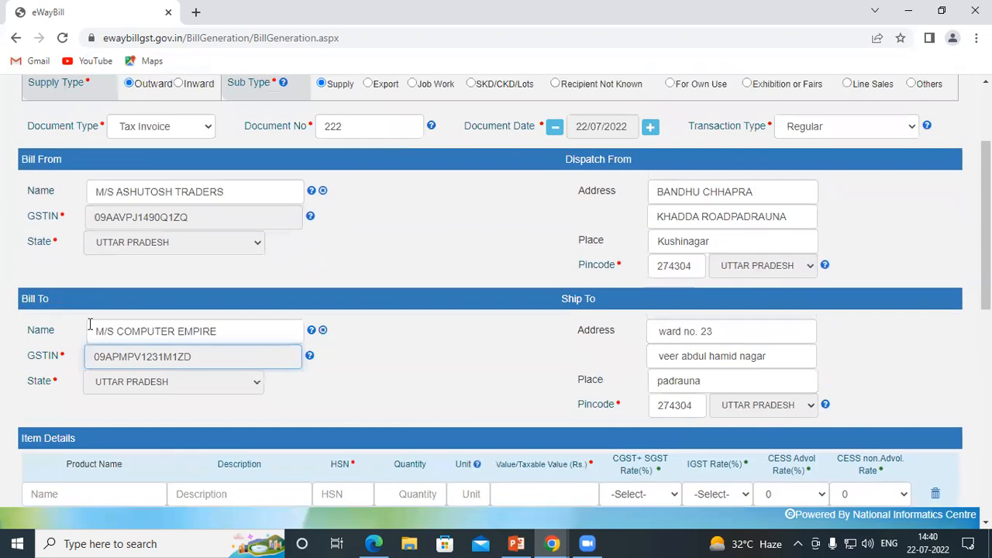
pyautogui.scroll(-4, 128, 297)
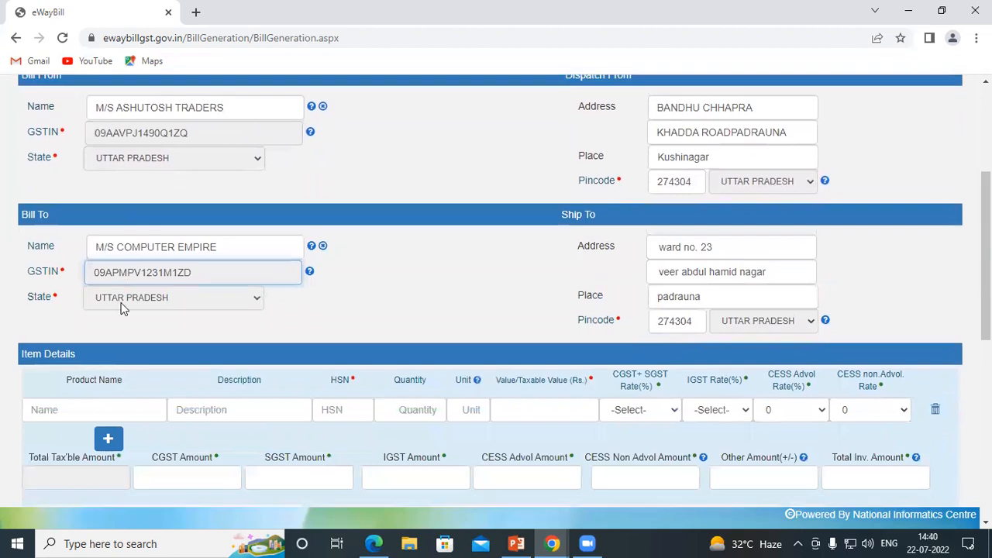
# Step: Select AMBUJA CEMENT PPC SPL as the item's product name
pyautogui.click(75, 203)
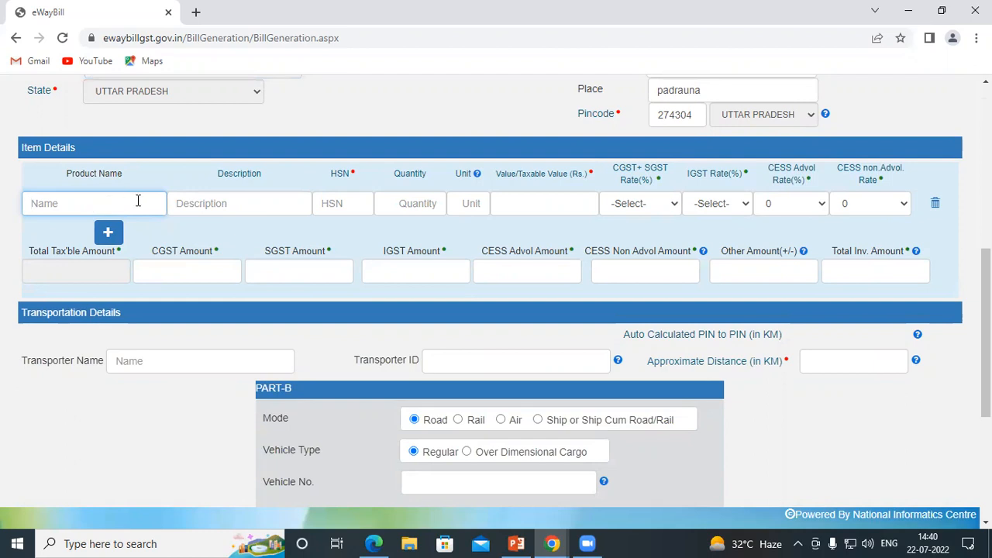
pyautogui.click(237, 202)
pyautogui.click(340, 202)
pyautogui.click(415, 203)
pyautogui.click(467, 202)
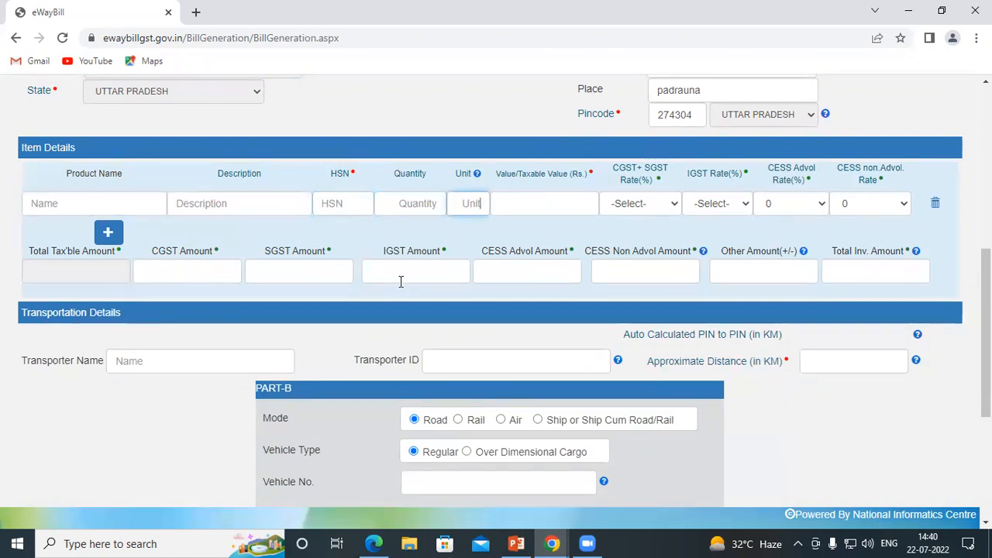
pyautogui.click(576, 209)
pyautogui.click(51, 200)
pyautogui.write('c')
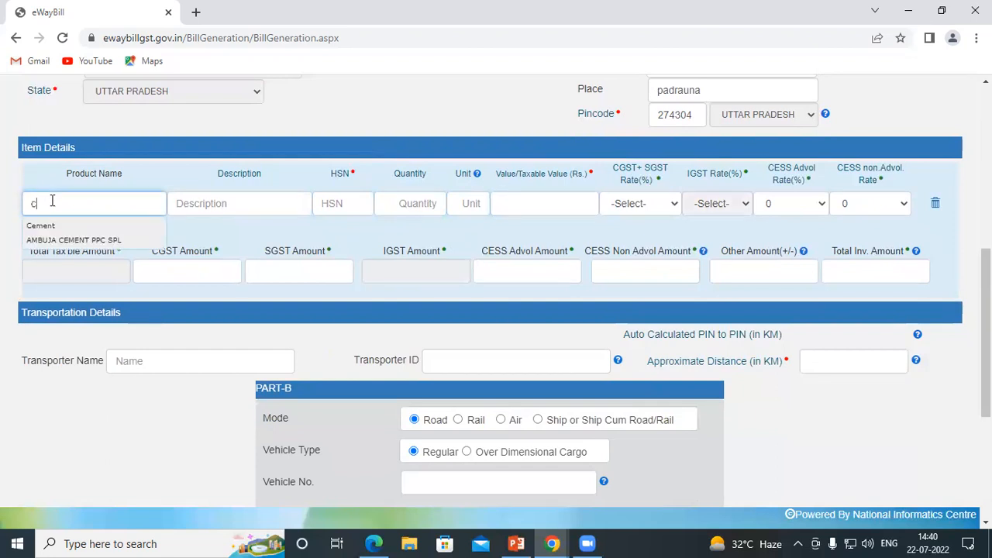
pyautogui.click(46, 242)
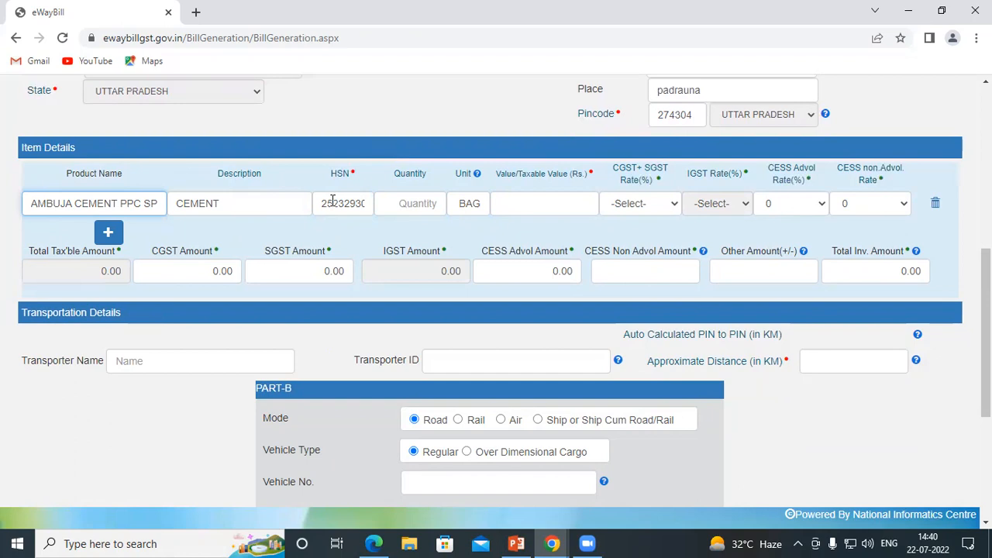
# Step: Set the item quantity to 20 and the taxable value to 7000
pyautogui.click(418, 202)
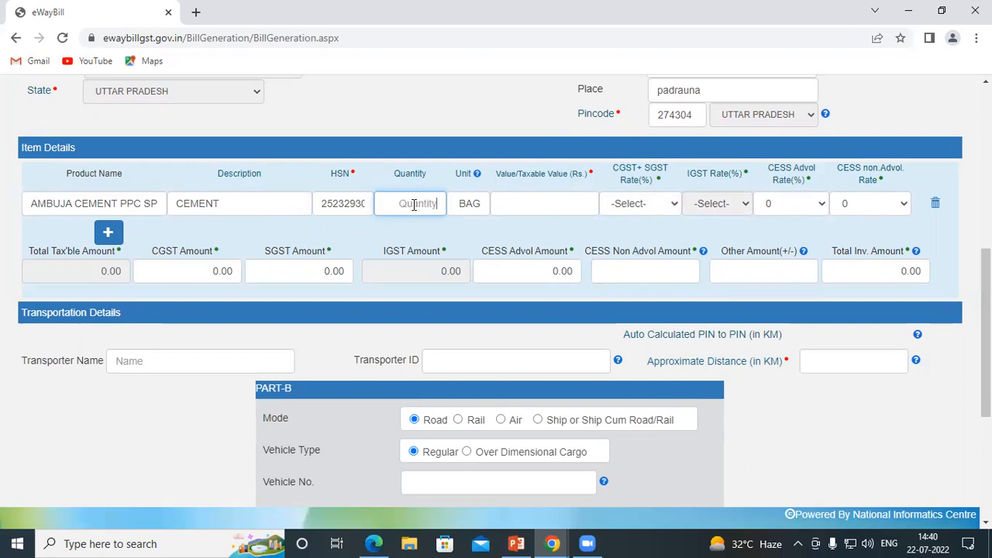
pyautogui.scroll(1, 412, 203)
pyautogui.scroll(-1, 412, 203)
pyautogui.write('20')
pyautogui.click(514, 199)
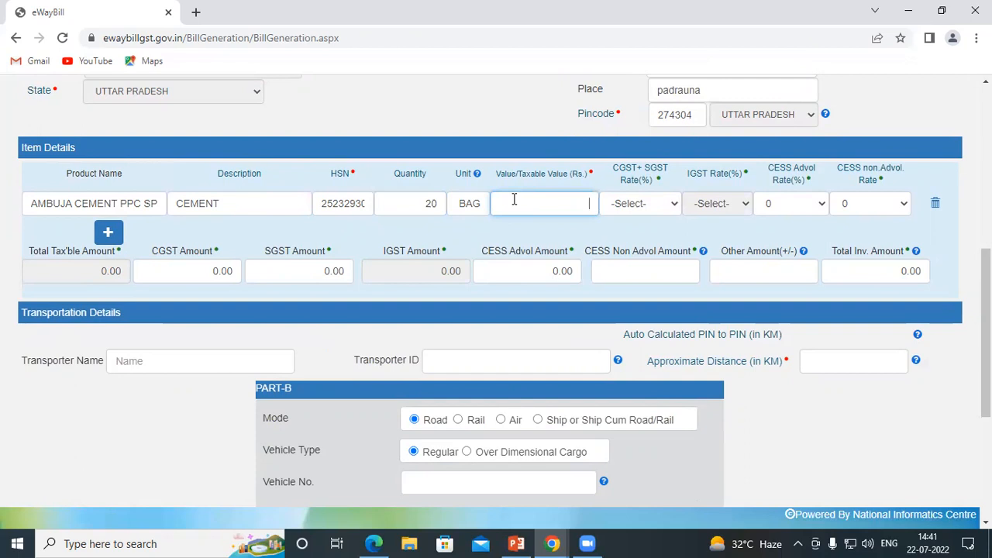
pyautogui.write('7000')
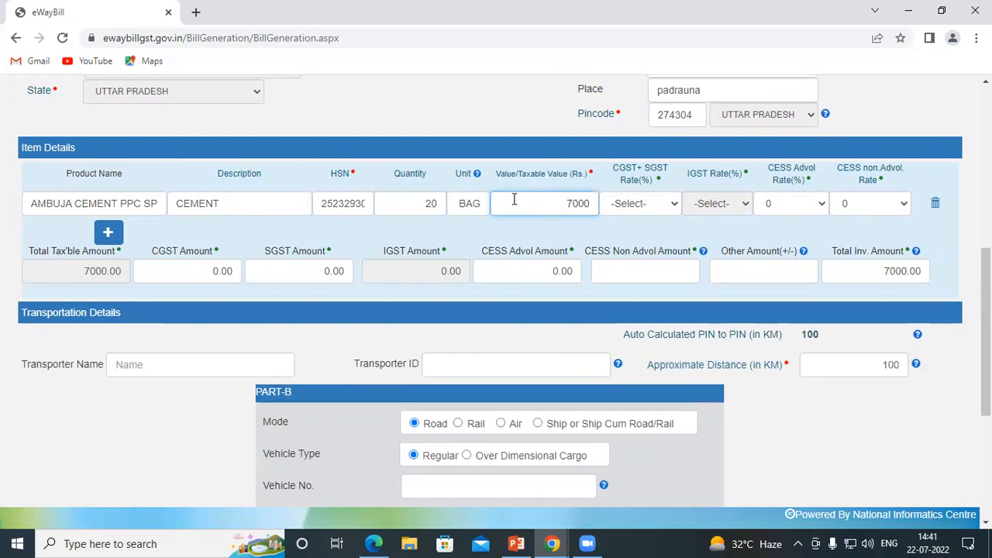
pyautogui.click(611, 226)
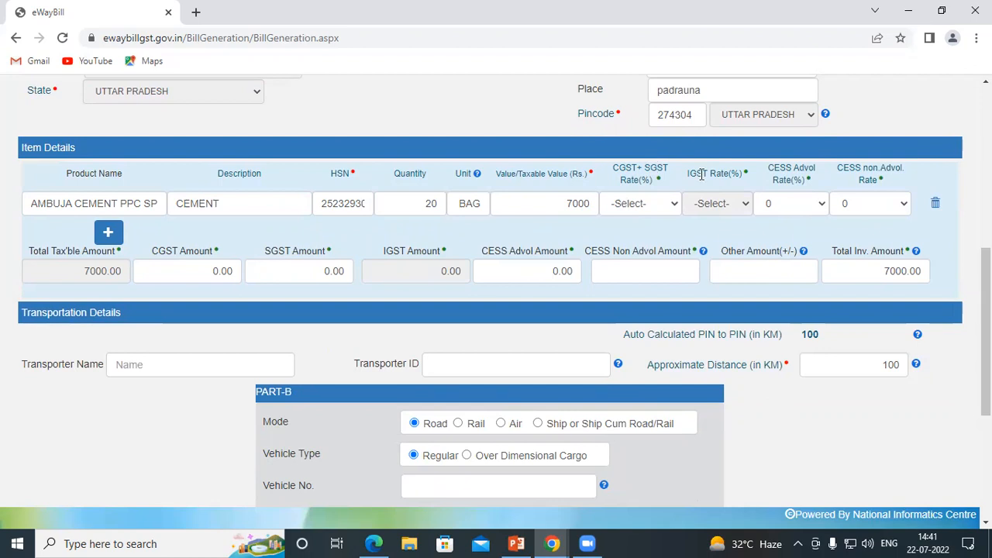
pyautogui.scroll(2, 299, 198)
pyautogui.scroll(2, 297, 197)
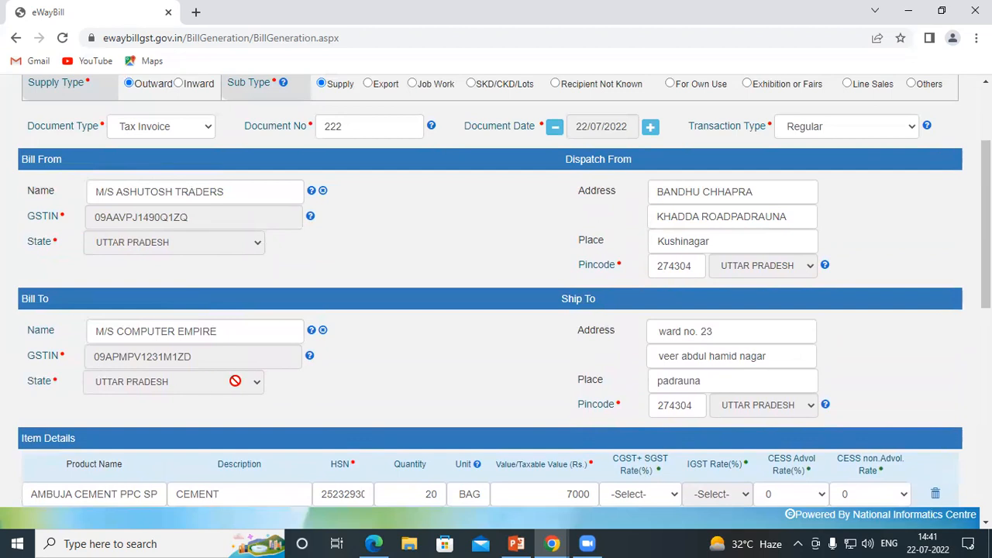
pyautogui.scroll(2, 183, 259)
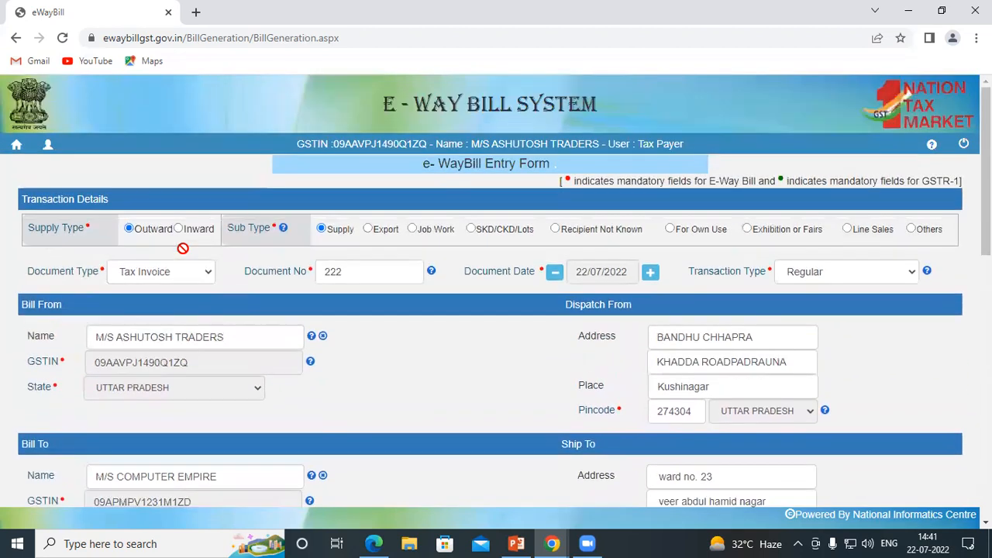
pyautogui.scroll(-4, 133, 372)
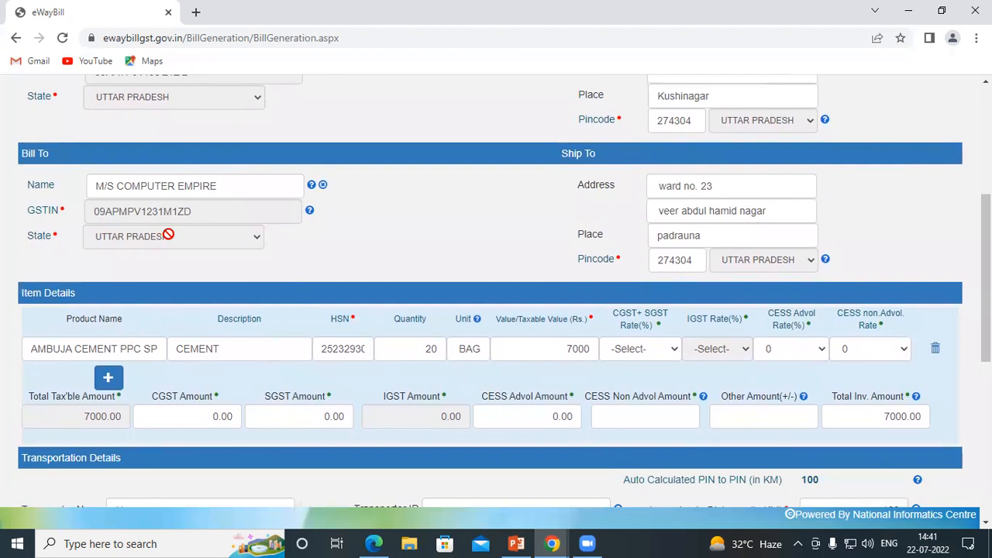
pyautogui.scroll(-2, 400, 255)
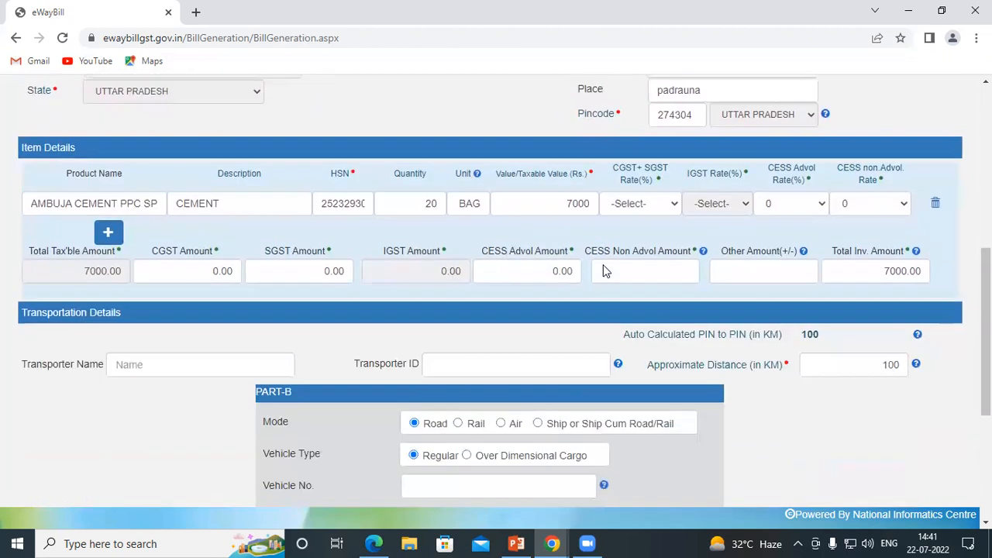
# Step: Choose 14 + 14 as the CGST+SGST rate and highlight the 7000 taxable total
pyautogui.click(658, 206)
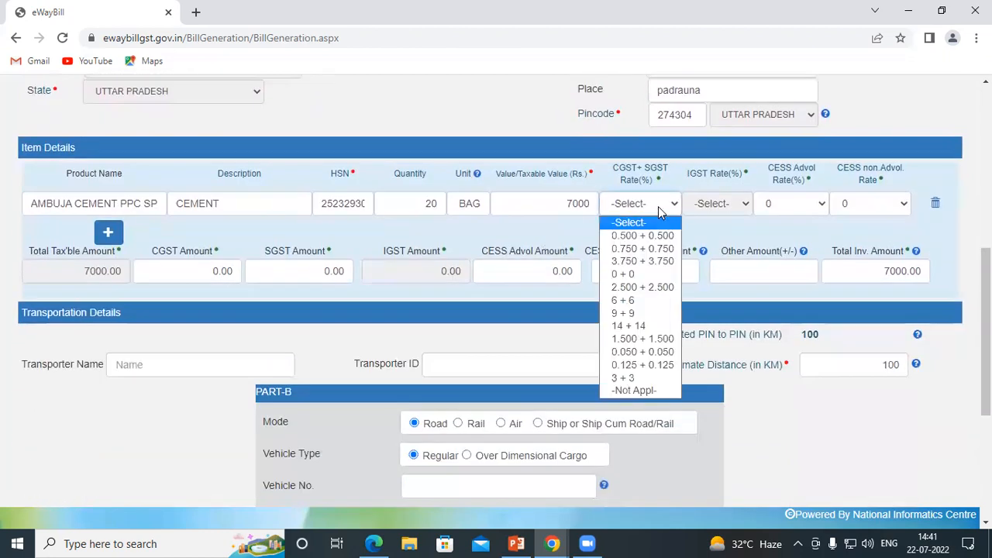
pyautogui.click(637, 326)
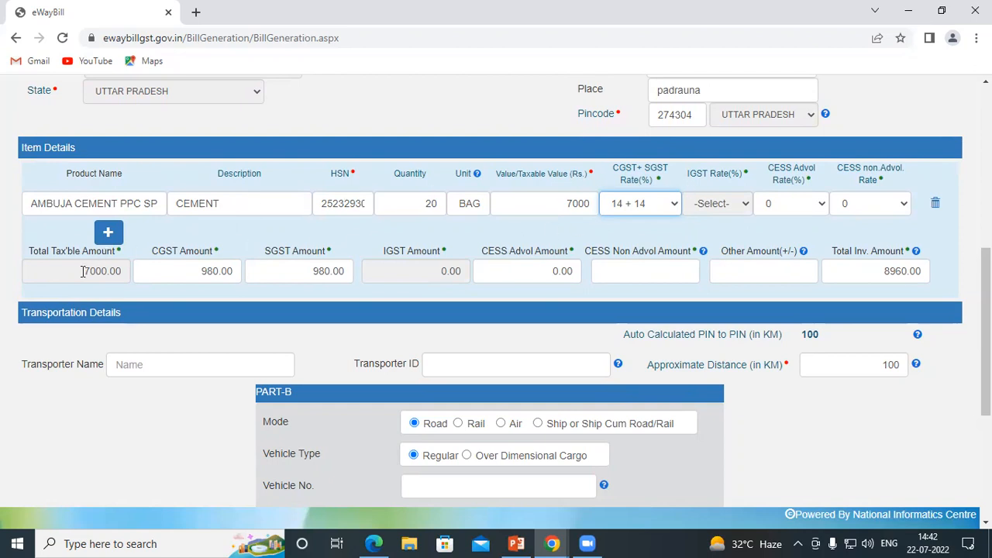
pyautogui.moveTo(82, 271); pyautogui.dragTo(104, 271)
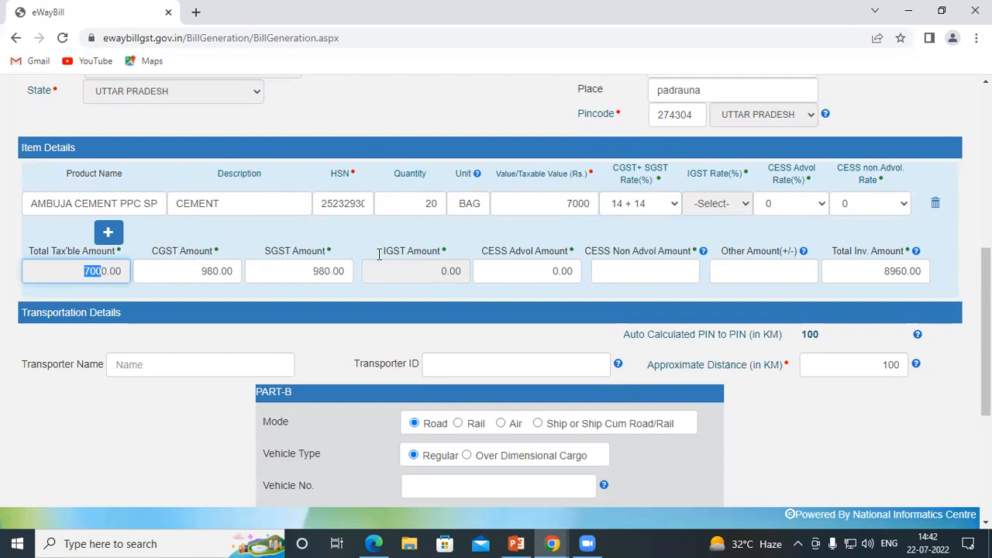
pyautogui.click(880, 272)
pyautogui.moveTo(894, 269); pyautogui.dragTo(905, 275)
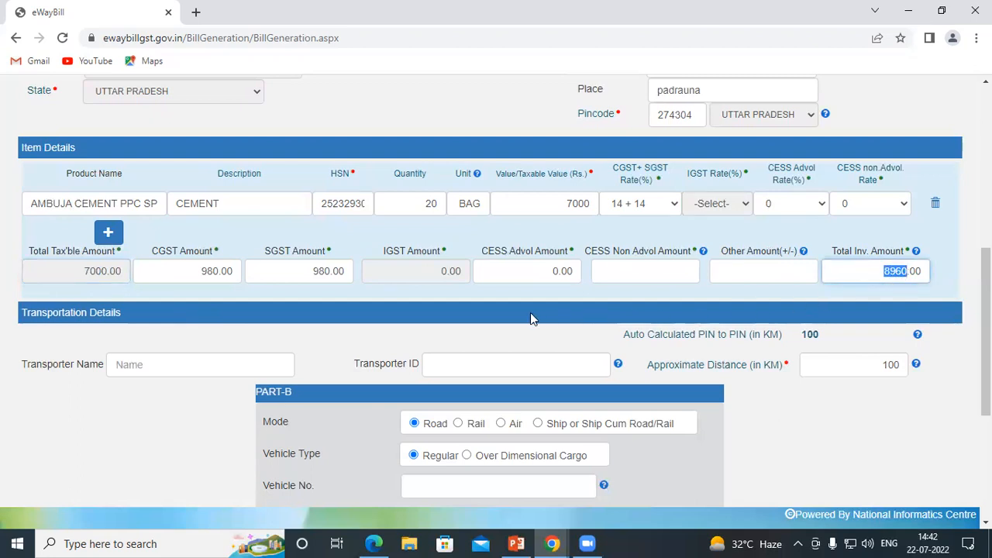
pyautogui.scroll(-2, 628, 256)
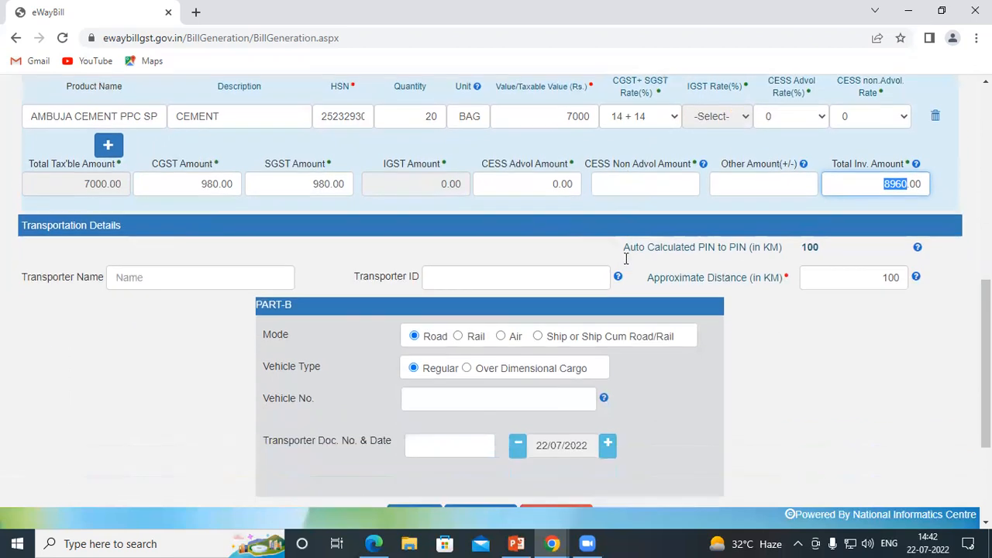
pyautogui.scroll(-1, 88, 256)
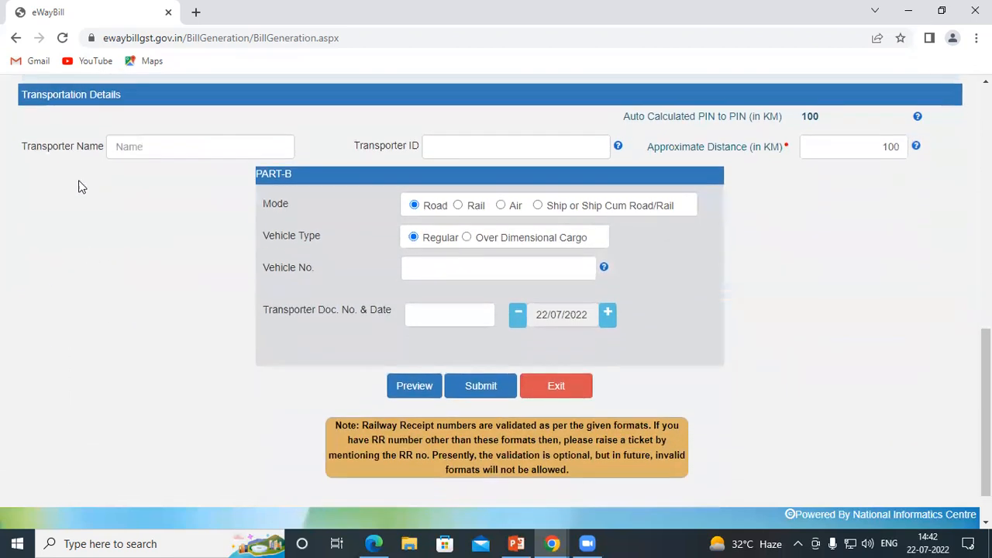
pyautogui.scroll(10, 70, 151)
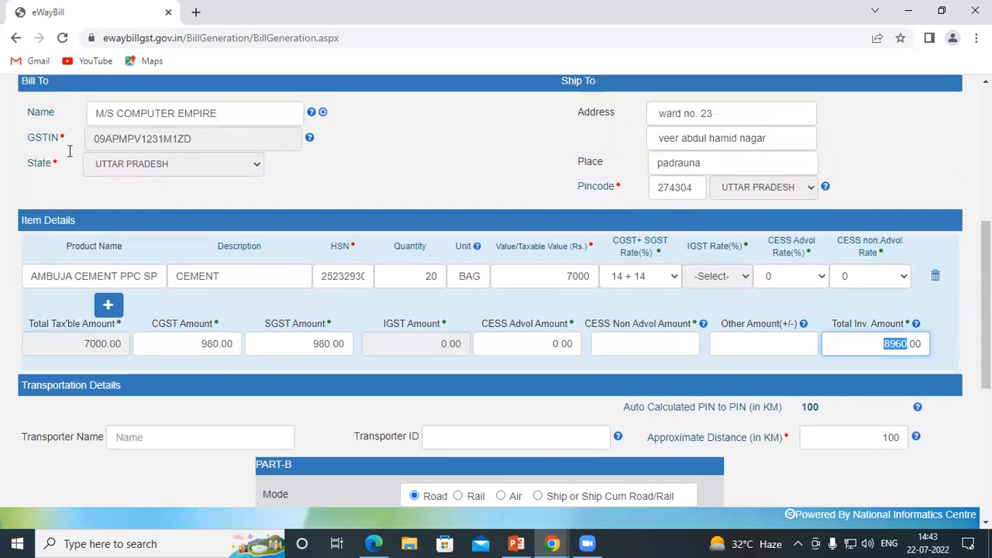
pyautogui.scroll(2, 70, 151)
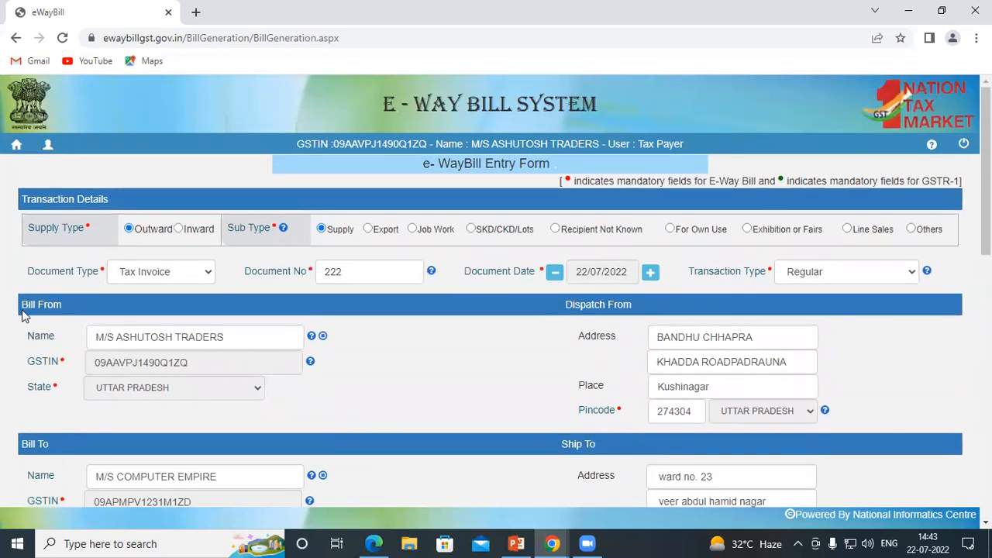
pyautogui.scroll(-3, 70, 282)
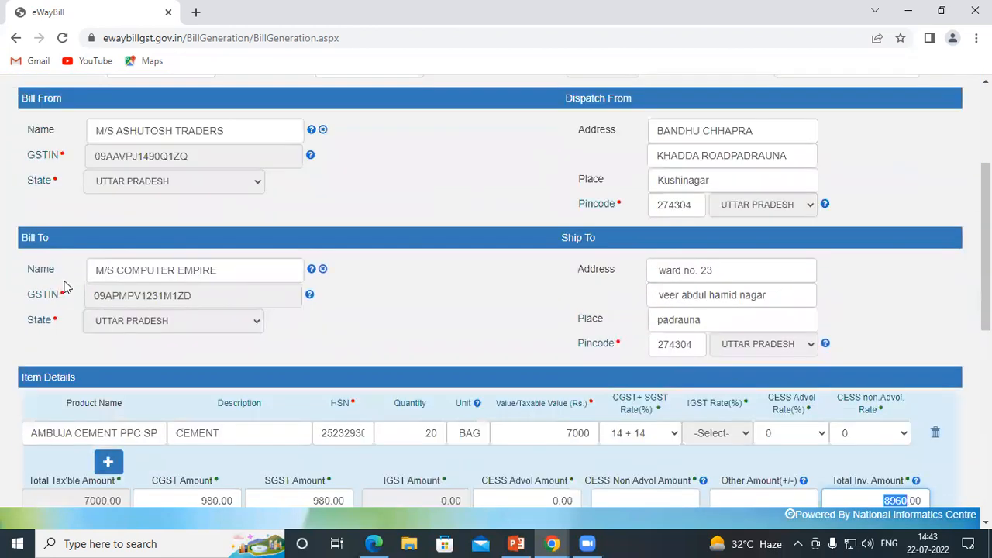
pyautogui.scroll(-4, 112, 251)
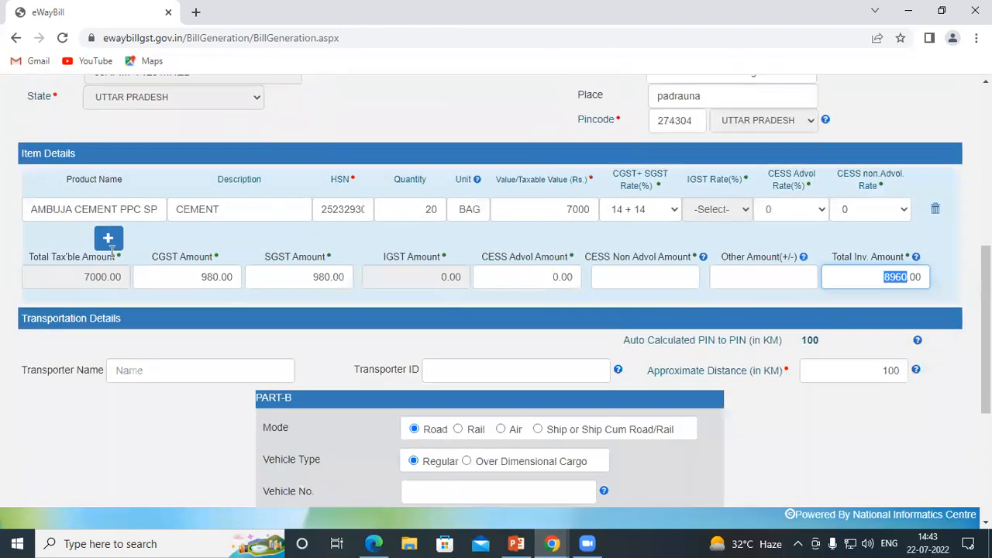
pyautogui.click(47, 240)
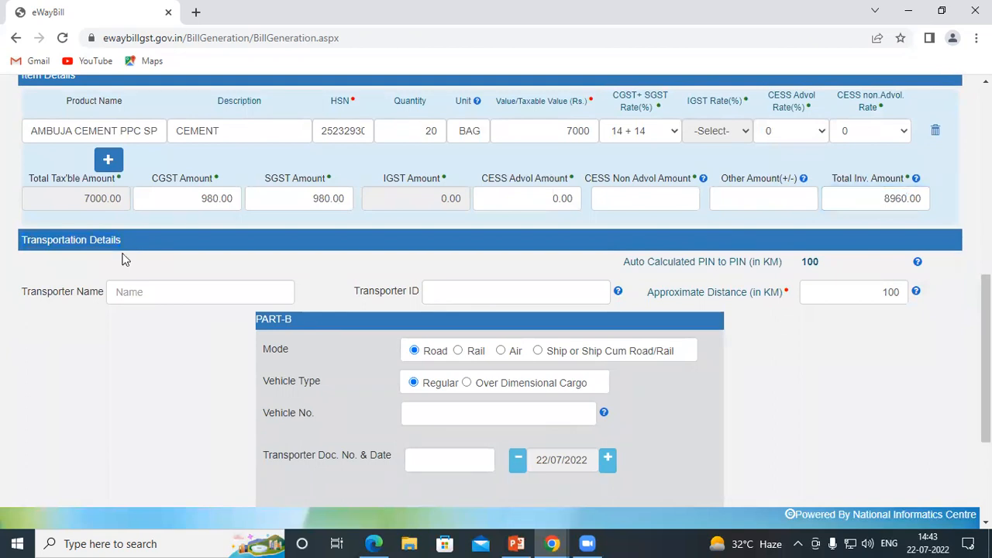
pyautogui.moveTo(24, 291); pyautogui.dragTo(100, 285)
pyautogui.click(151, 296)
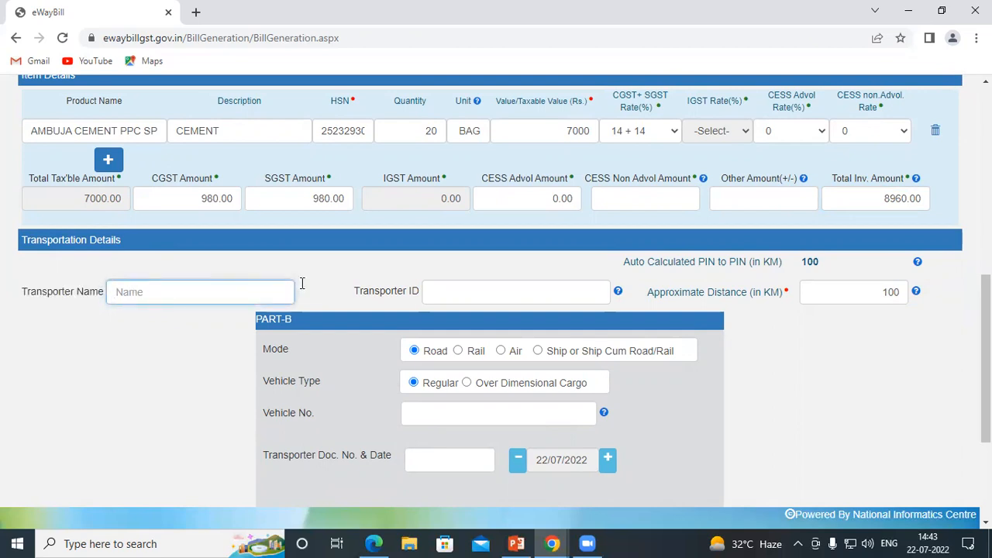
pyautogui.moveTo(354, 290); pyautogui.dragTo(423, 291)
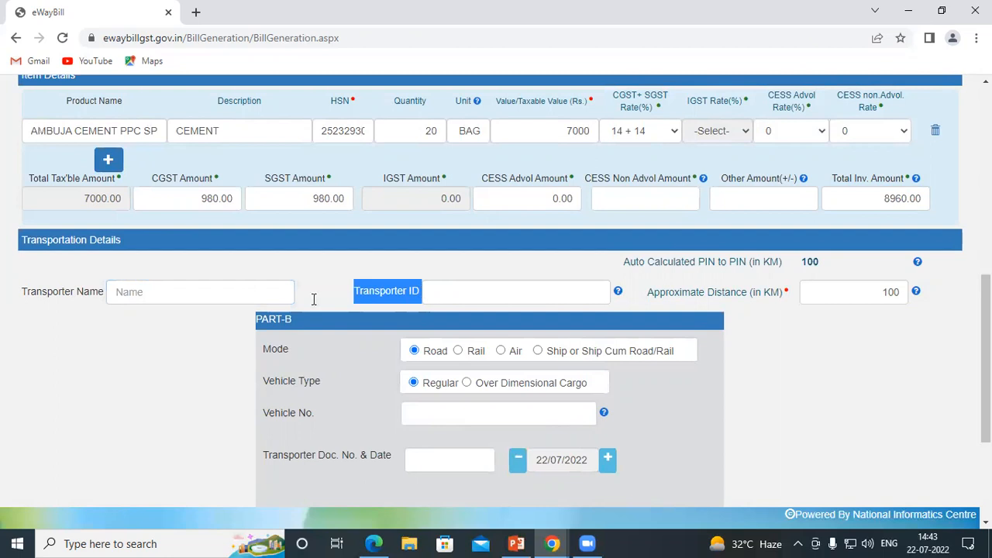
pyautogui.click(177, 299)
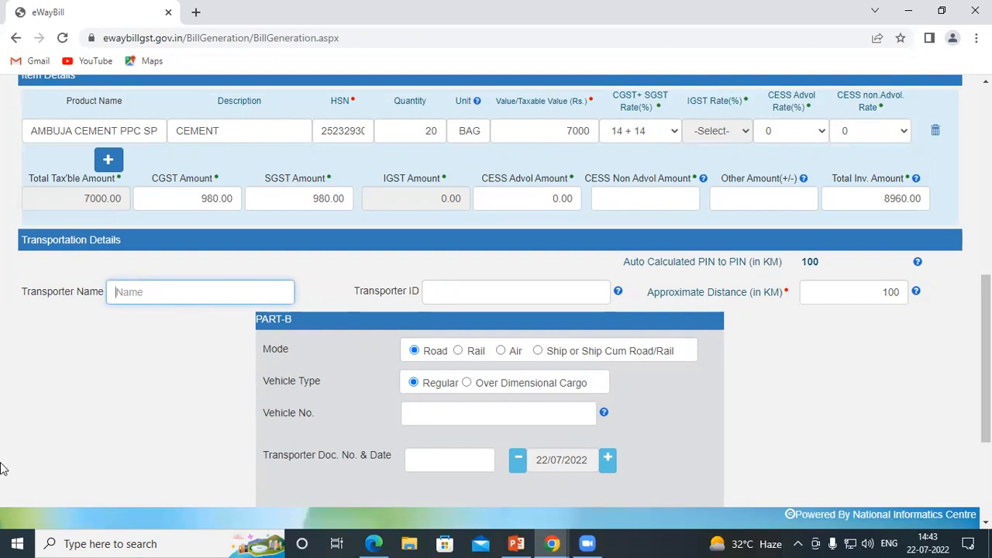
pyautogui.click(474, 290)
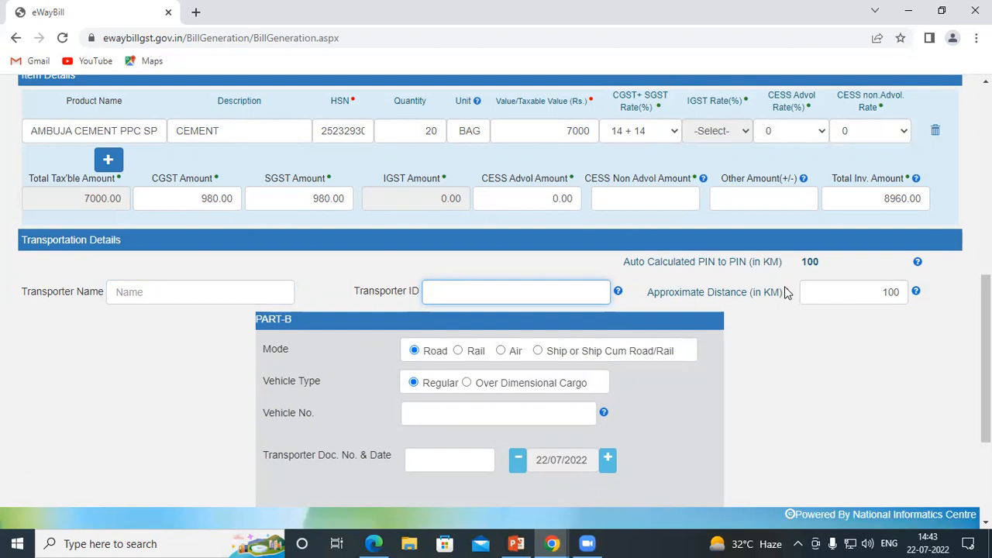
pyautogui.click(890, 291)
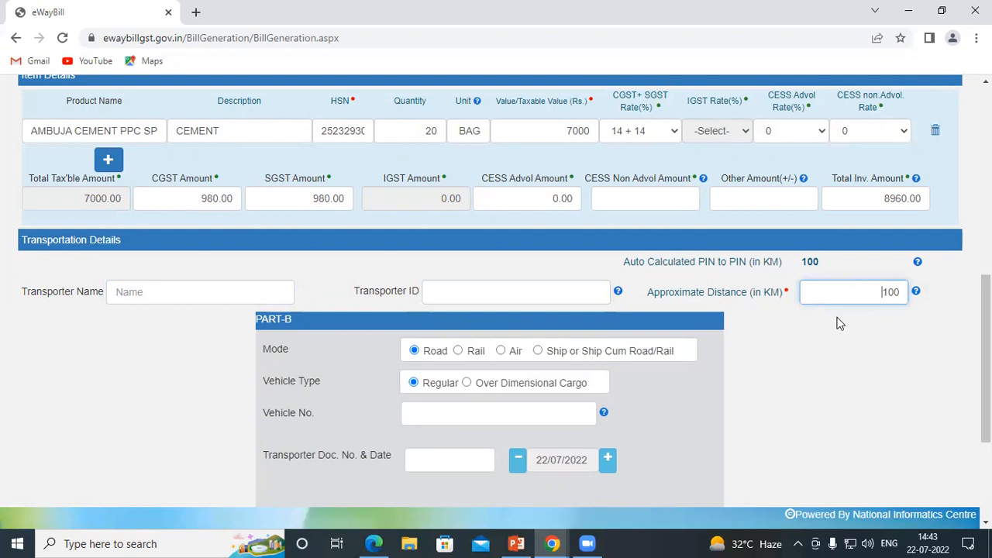
pyautogui.scroll(-1, 333, 318)
pyautogui.scroll(-2, 329, 317)
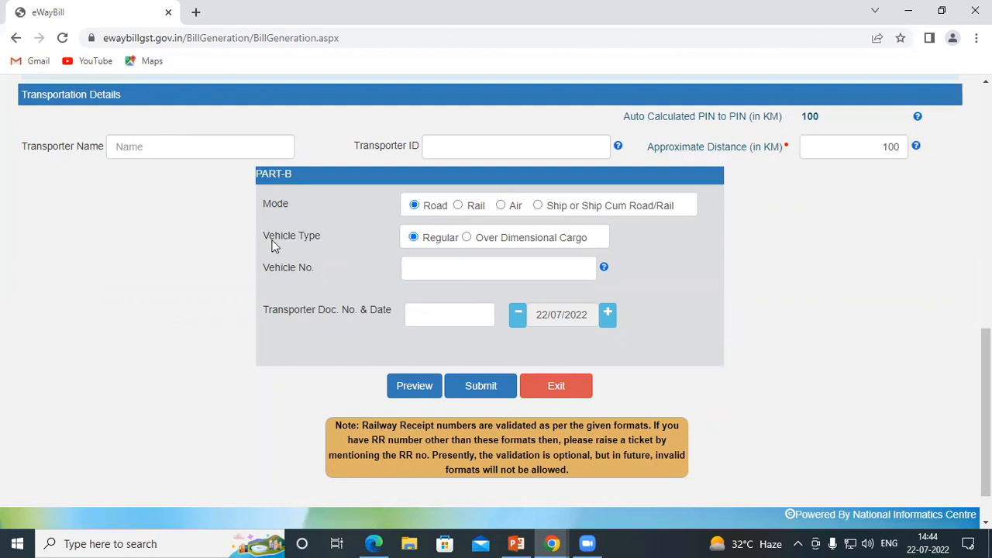
pyautogui.moveTo(262, 233); pyautogui.dragTo(324, 241)
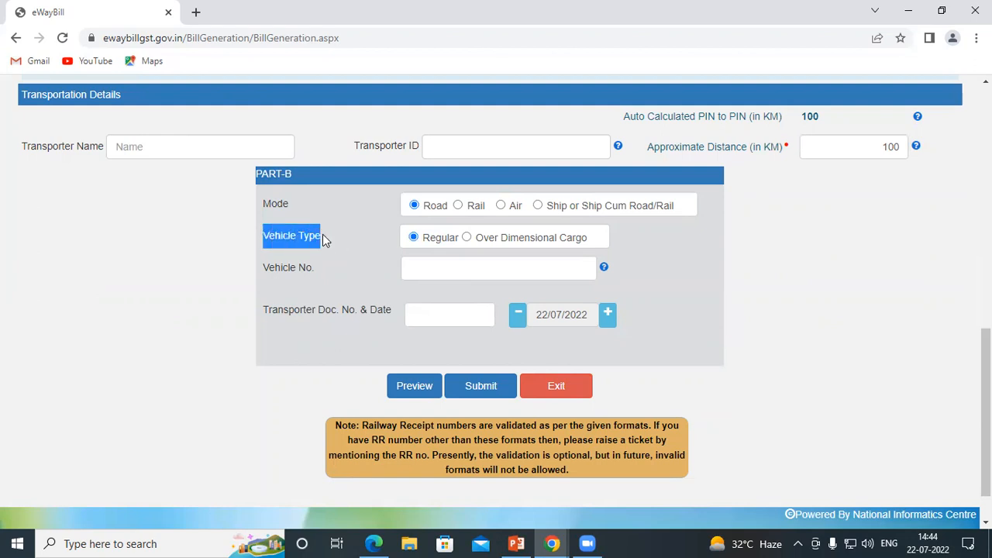
pyautogui.click(357, 254)
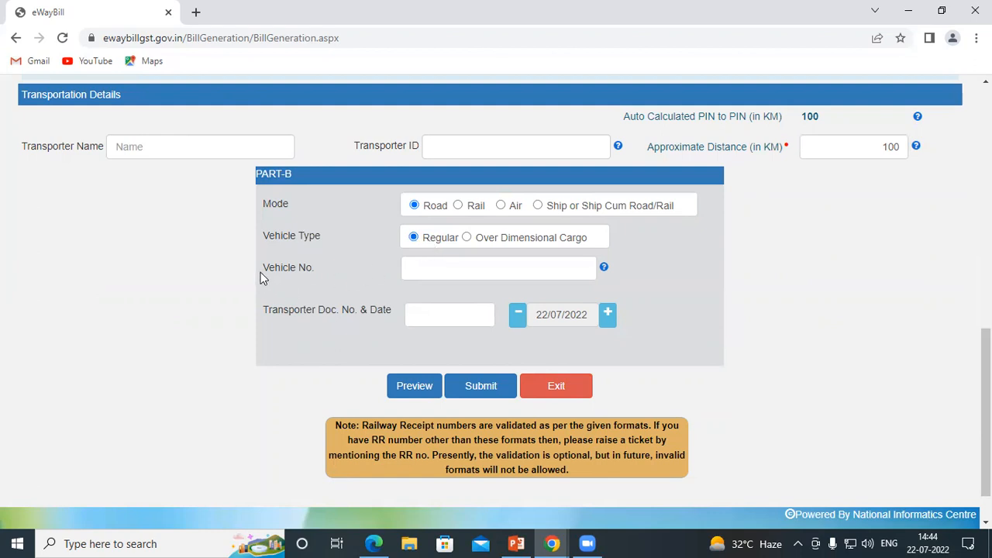
pyautogui.moveTo(261, 267); pyautogui.dragTo(302, 268)
pyautogui.click(315, 271)
pyautogui.moveTo(263, 268); pyautogui.dragTo(315, 273)
pyautogui.click(487, 275)
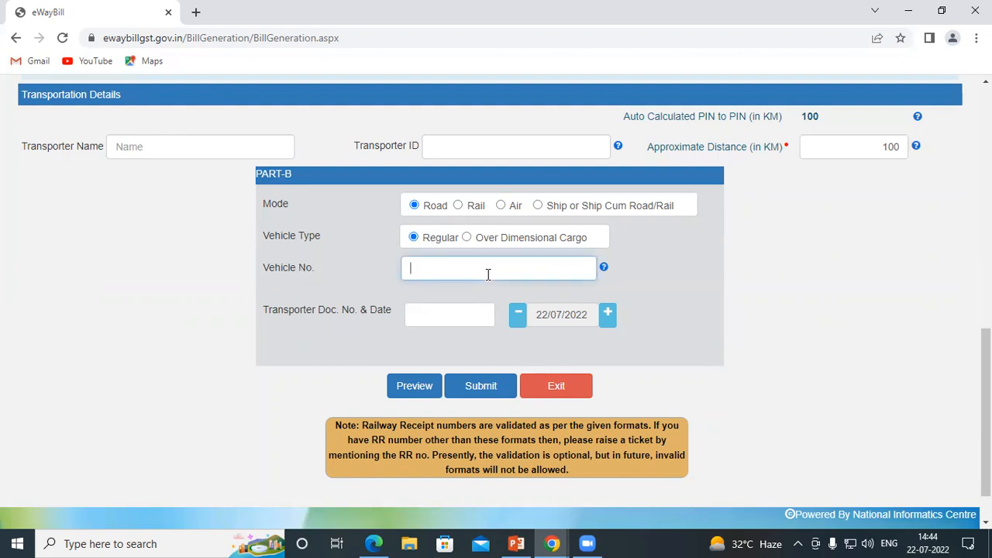
pyautogui.scroll(-1, 276, 319)
pyautogui.moveTo(264, 256); pyautogui.dragTo(394, 259)
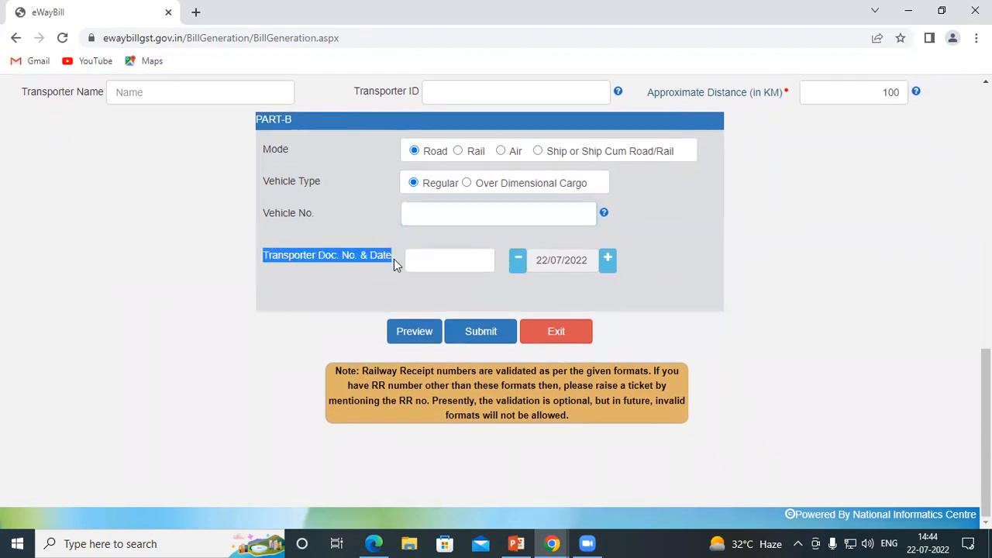
pyautogui.click(358, 262)
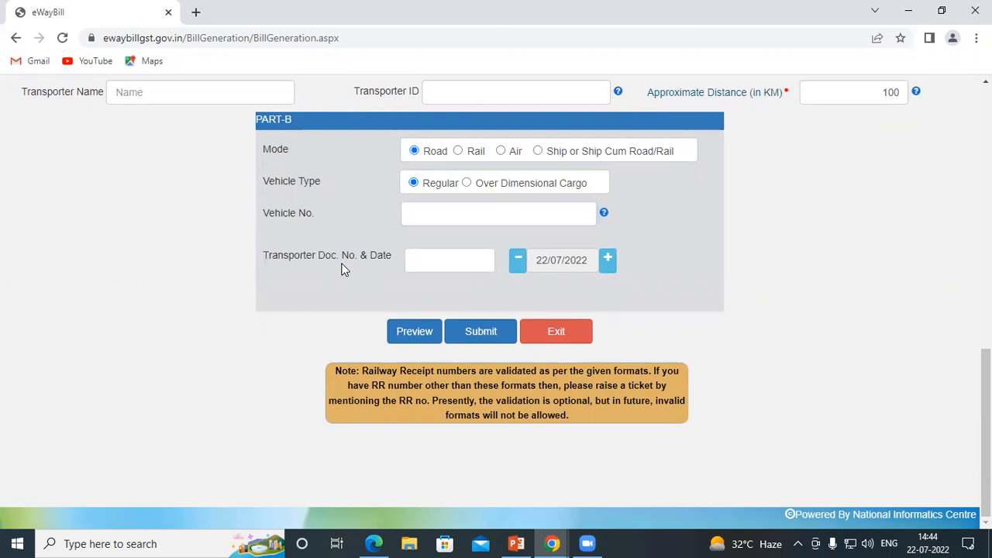
pyautogui.click(434, 253)
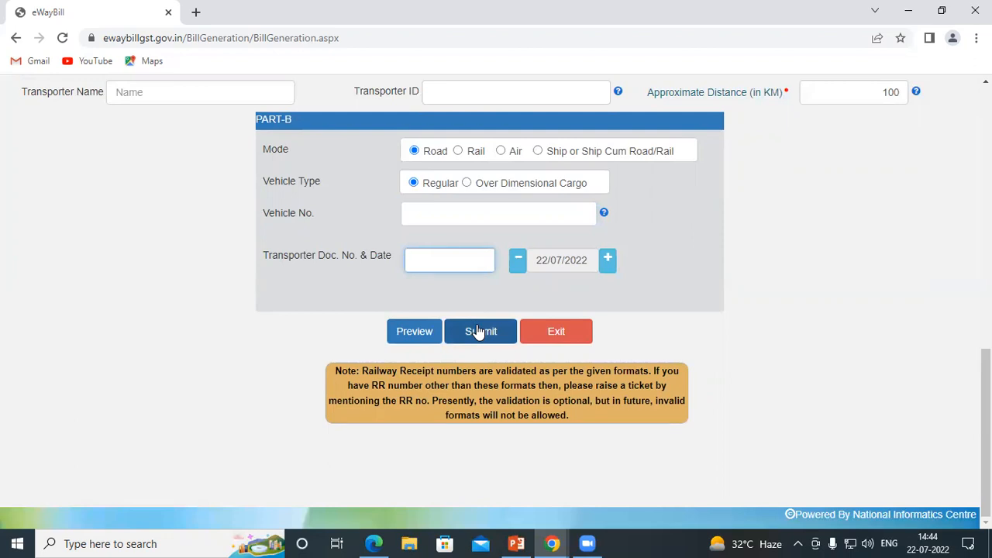
pyautogui.scroll(3, 680, 238)
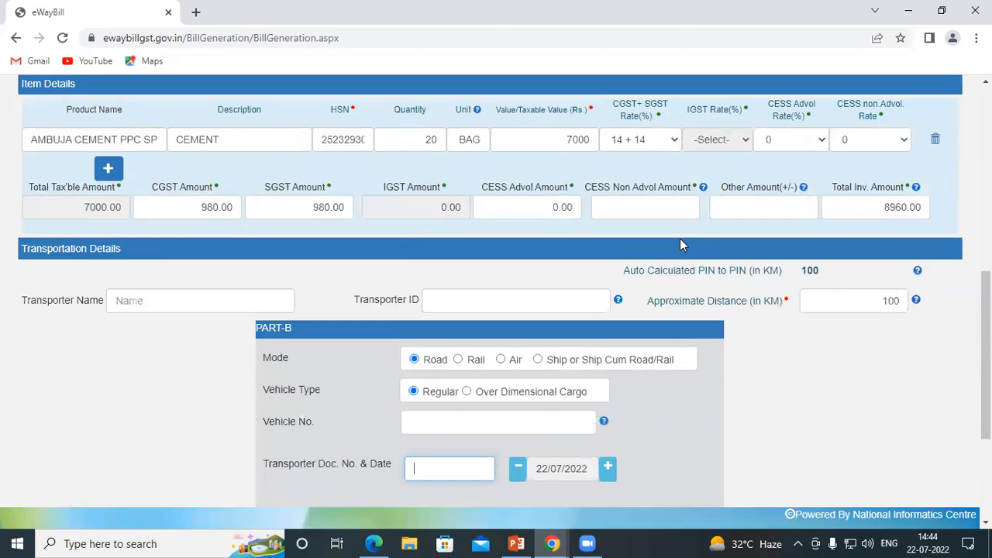
pyautogui.scroll(6, 680, 245)
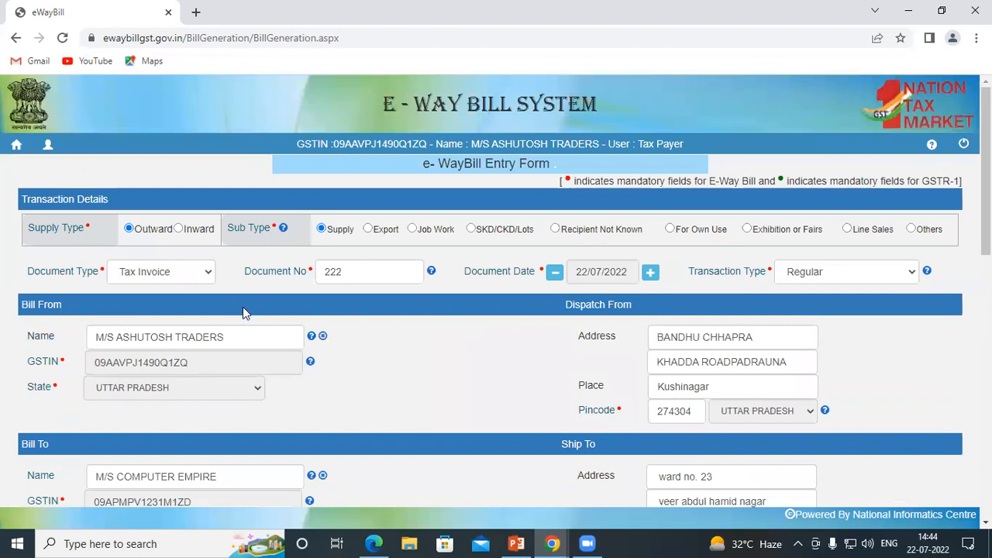
pyautogui.scroll(-6, 244, 310)
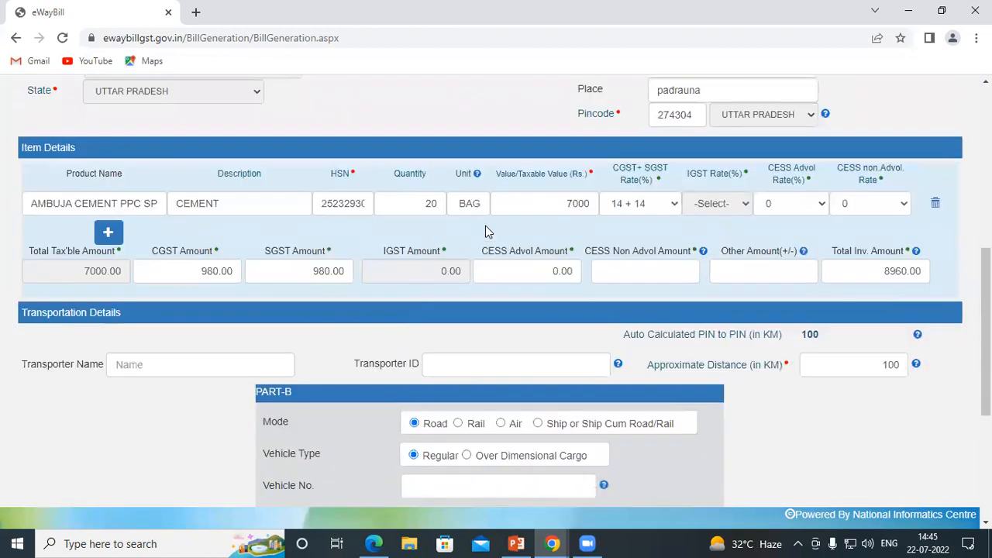
pyautogui.scroll(-5, 485, 225)
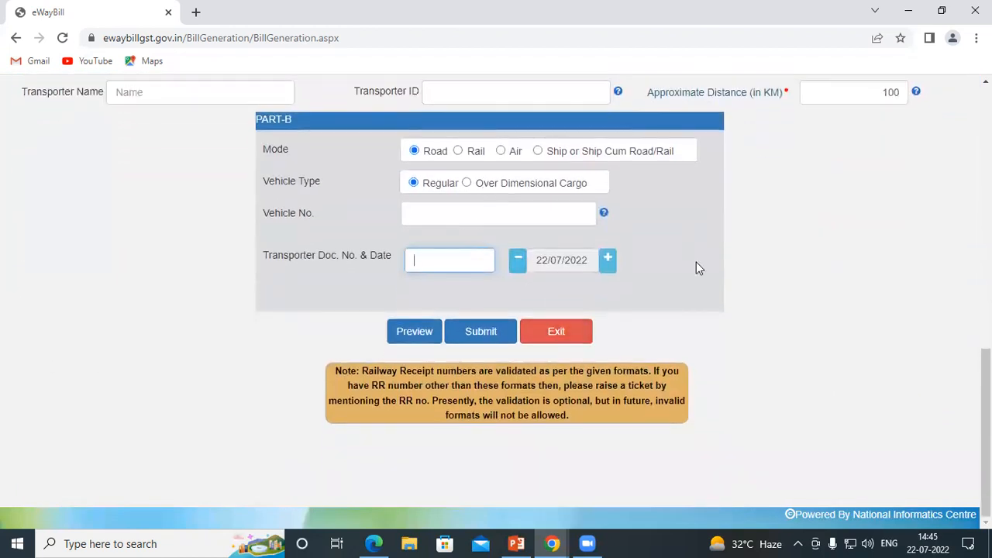
pyautogui.scroll(5, 698, 262)
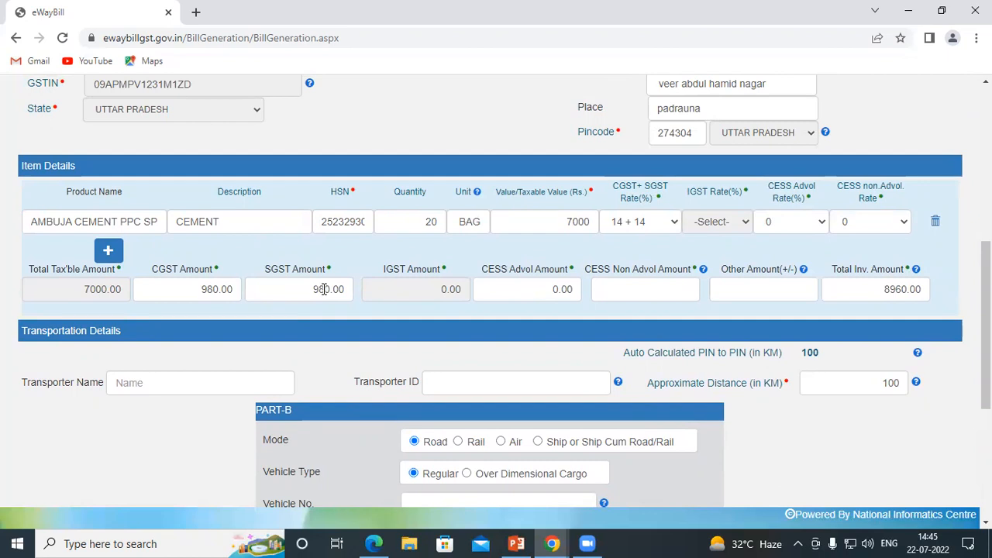
pyautogui.scroll(-3, 284, 282)
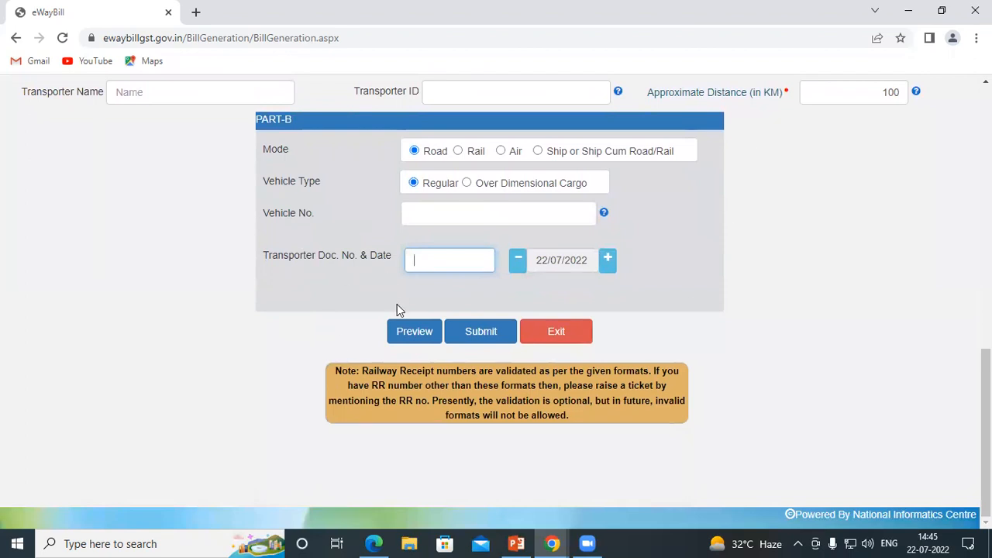
pyautogui.click(409, 339)
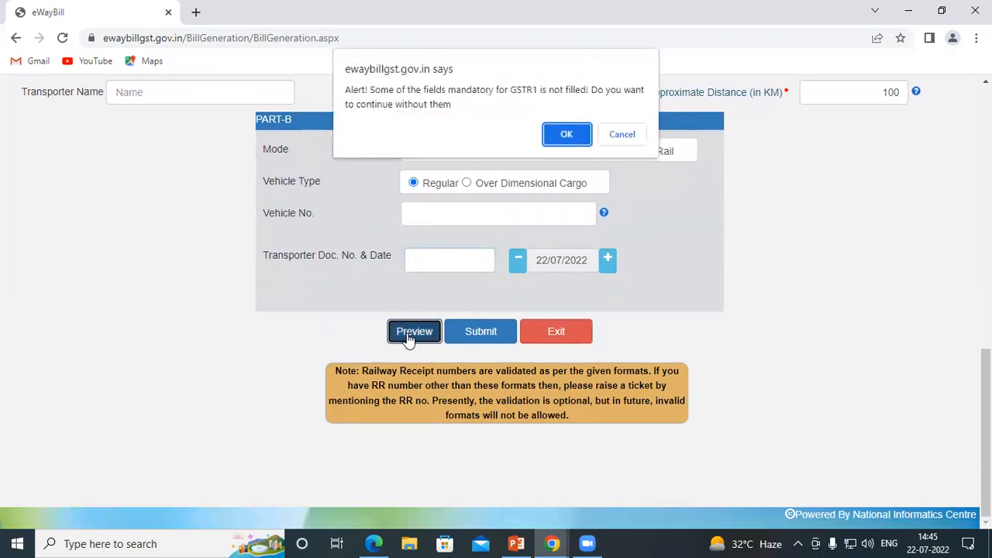
pyautogui.click(580, 133)
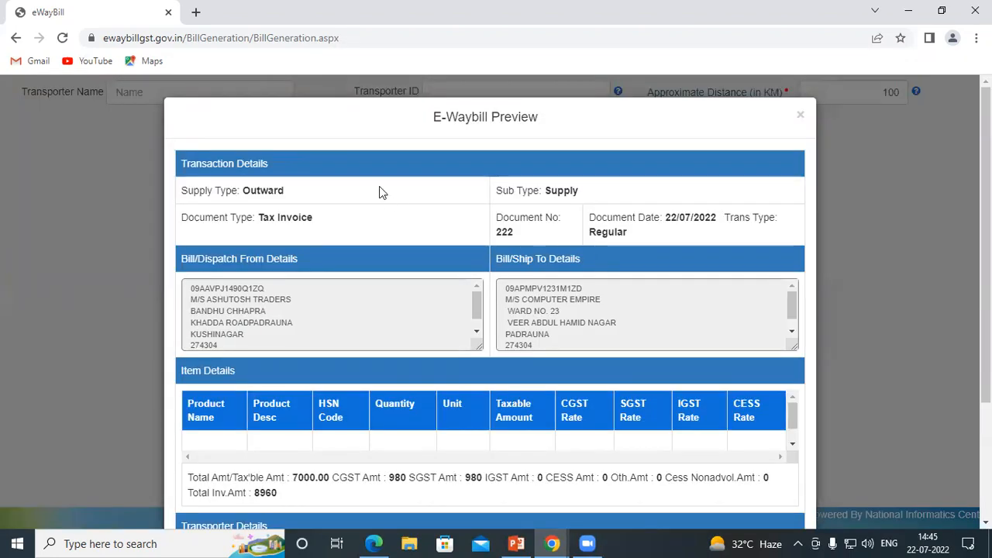
pyautogui.moveTo(436, 117); pyautogui.dragTo(572, 129)
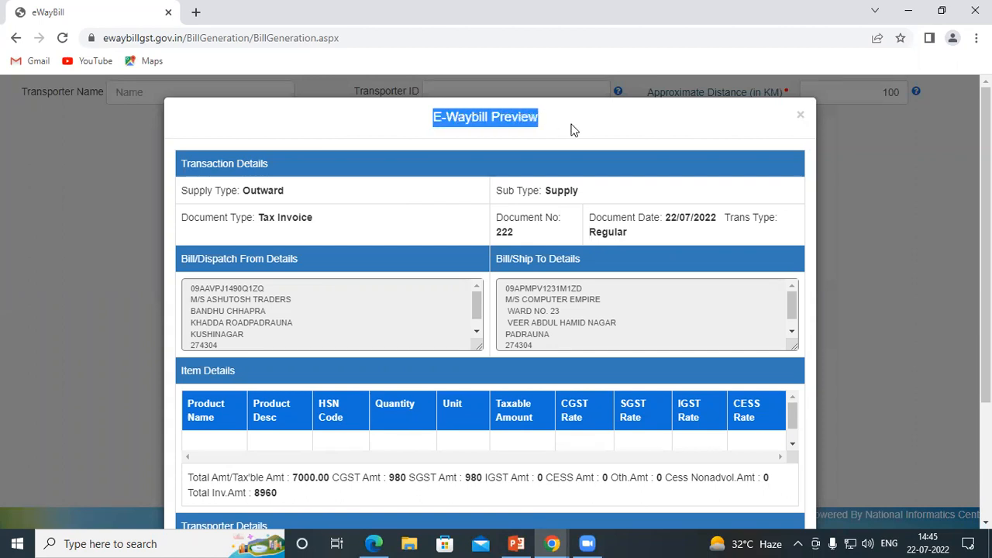
pyautogui.scroll(-2, 726, 250)
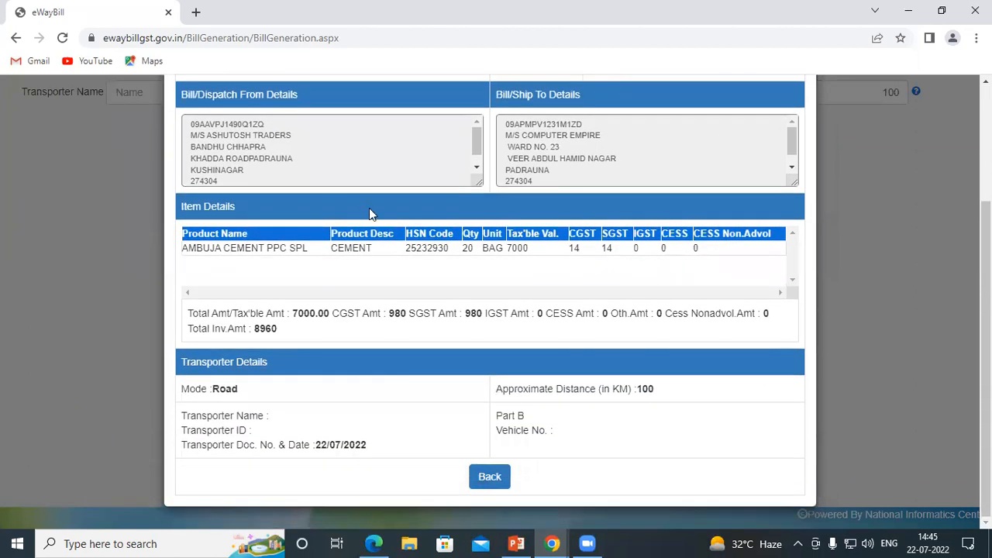
pyautogui.scroll(1, 301, 249)
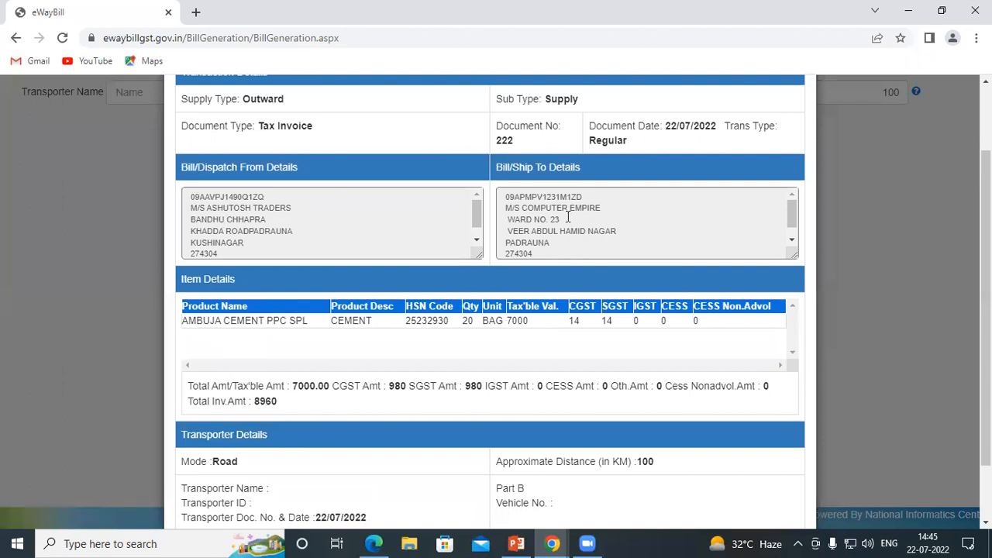
pyautogui.scroll(-1, 318, 349)
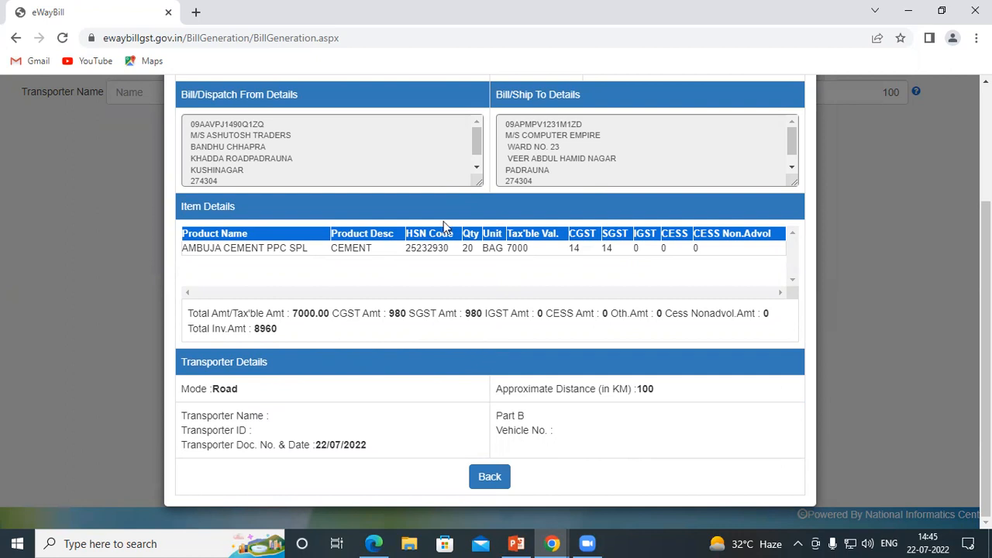
pyautogui.click(489, 477)
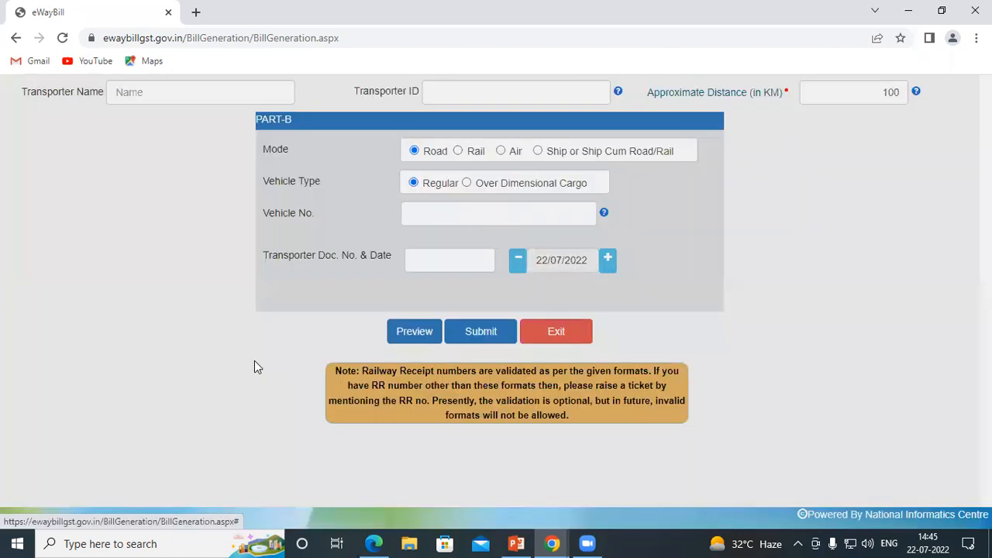
# Step: Exit the entry form to the main dashboard and expand My Masters
pyautogui.click(558, 331)
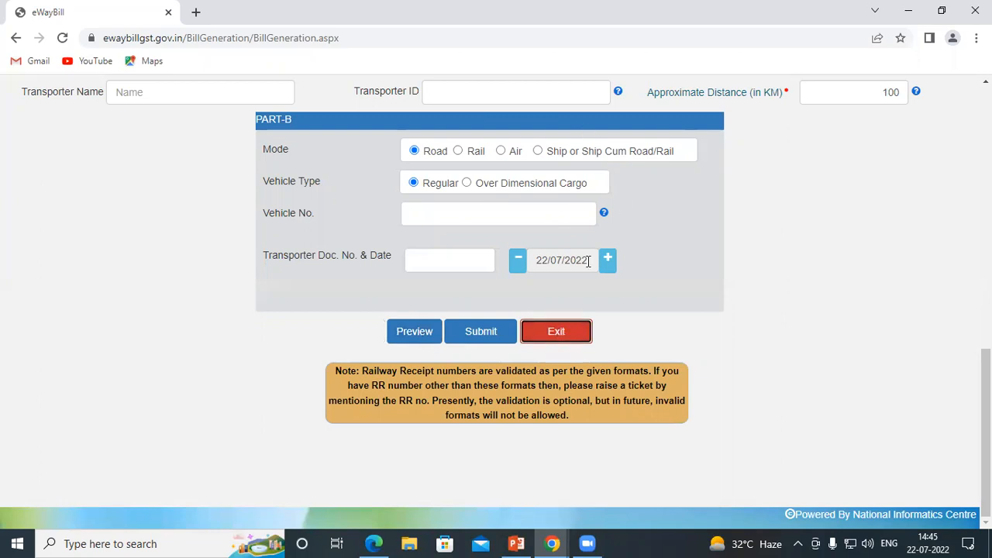
pyautogui.click(578, 332)
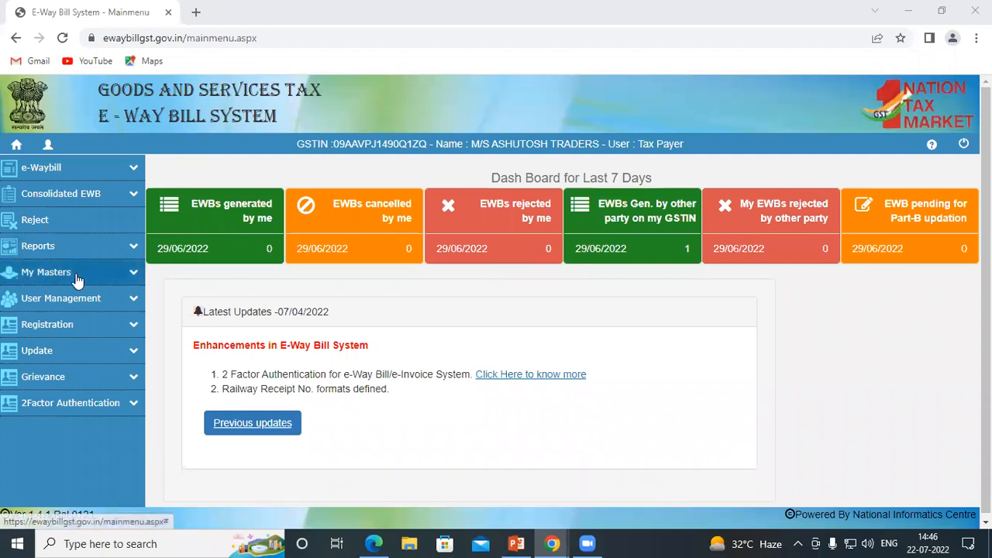
pyautogui.click(125, 277)
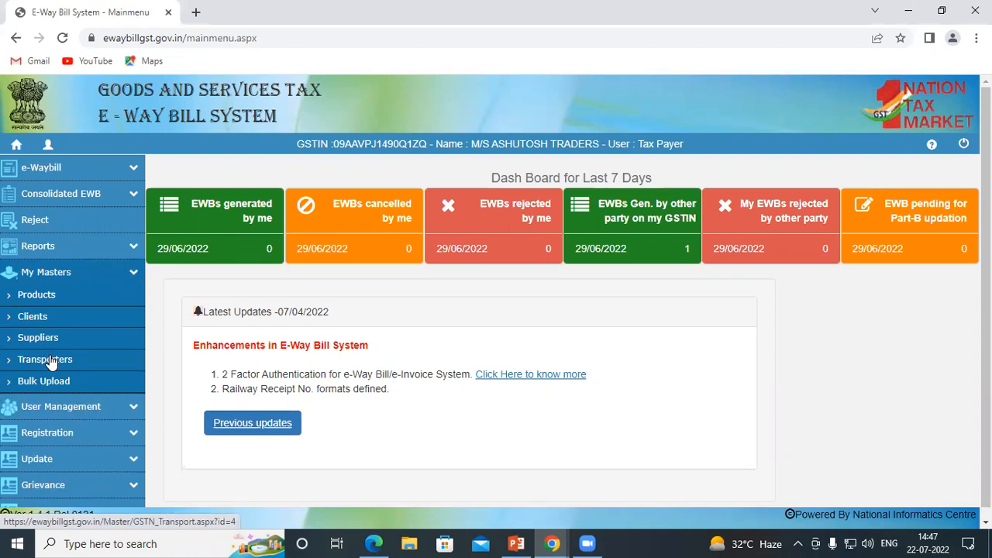
pyautogui.click(21, 299)
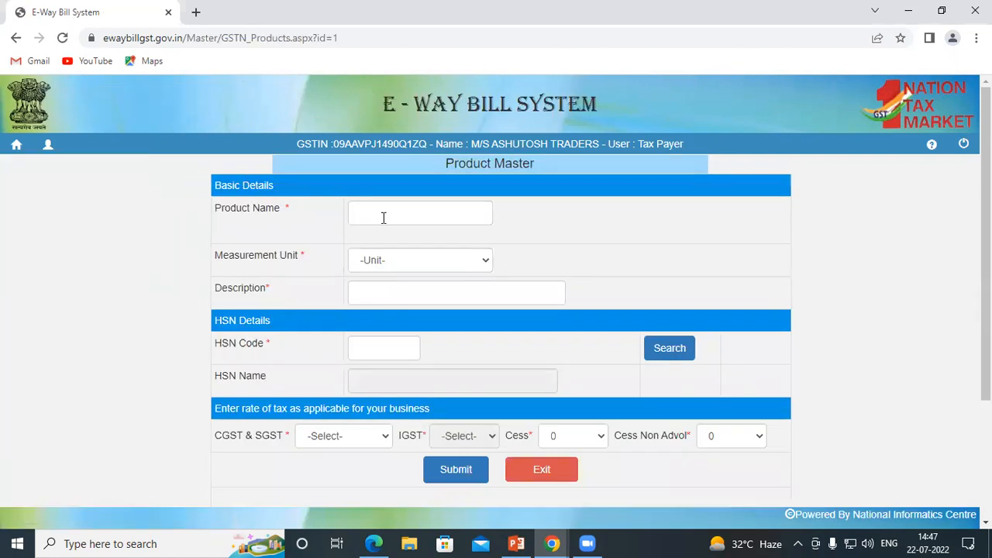
pyautogui.click(401, 262)
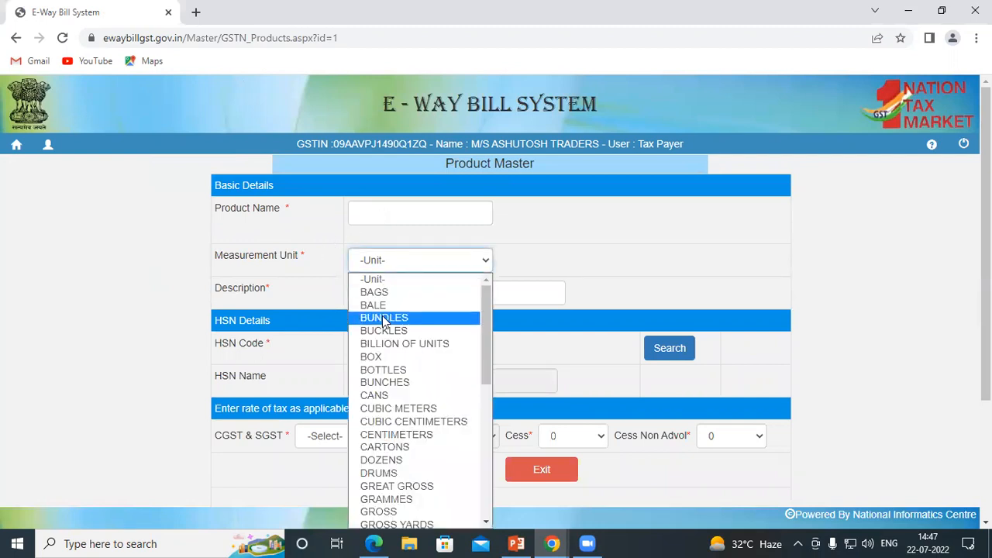
pyautogui.click(558, 257)
pyautogui.click(416, 289)
pyautogui.scroll(-1, 370, 314)
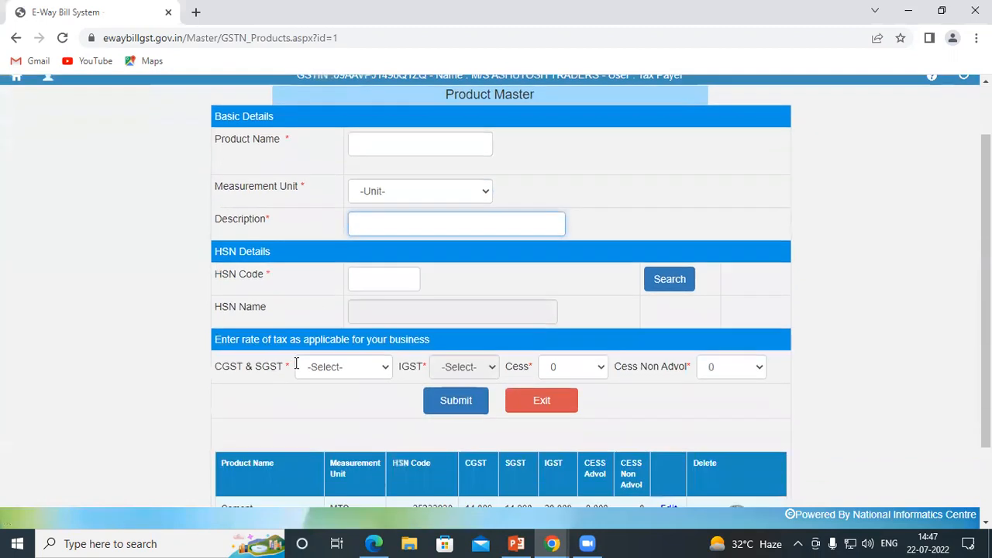
pyautogui.click(367, 277)
pyautogui.scroll(-2, 367, 276)
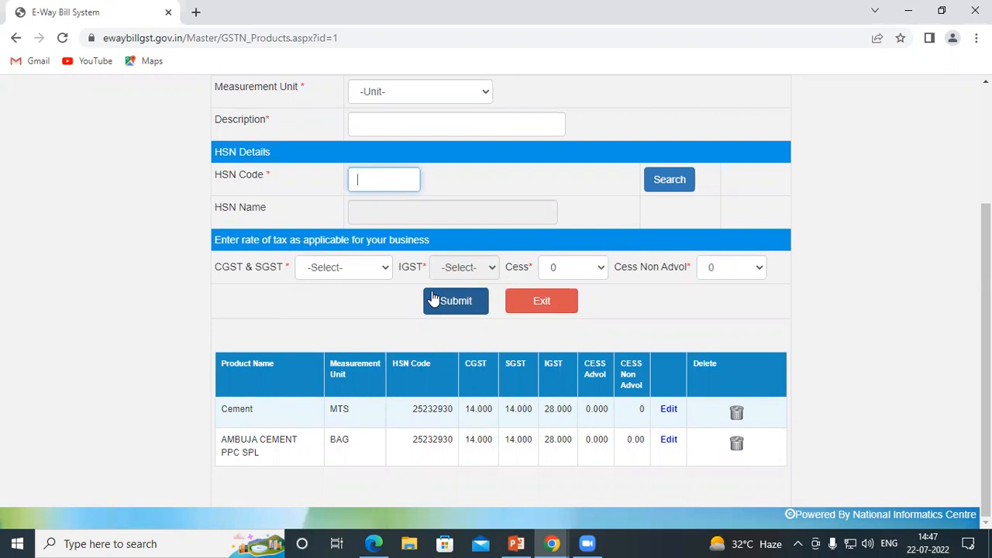
pyautogui.click(541, 300)
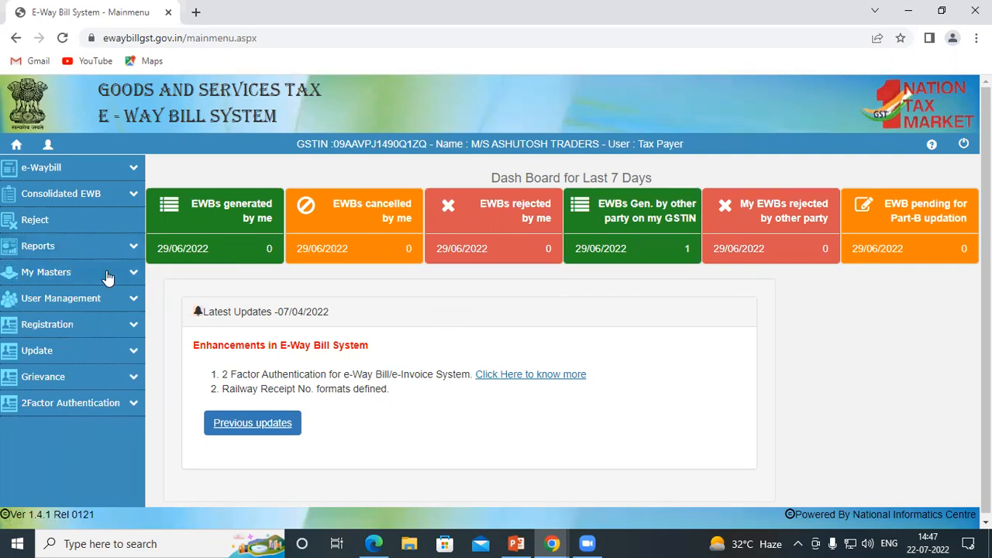
pyautogui.click(132, 274)
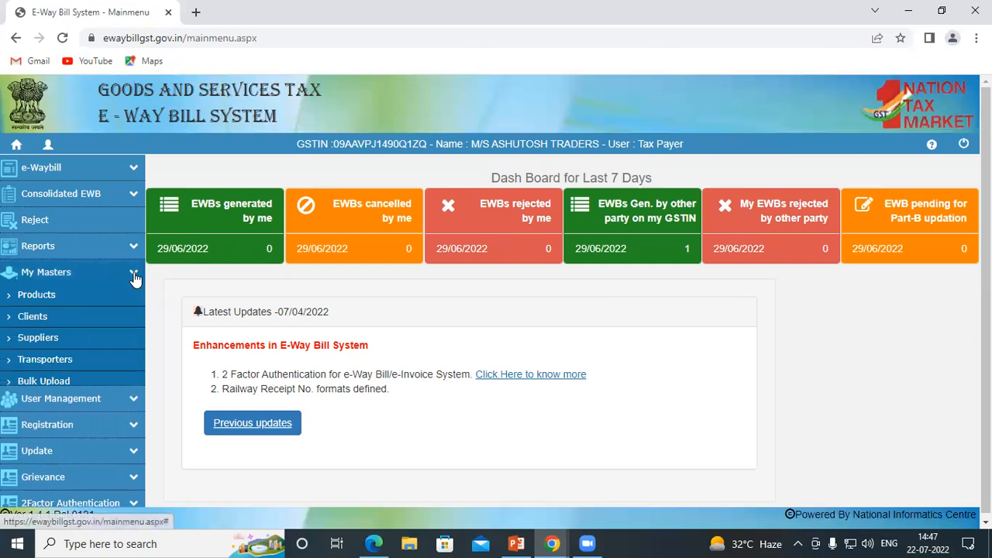
pyautogui.click(24, 319)
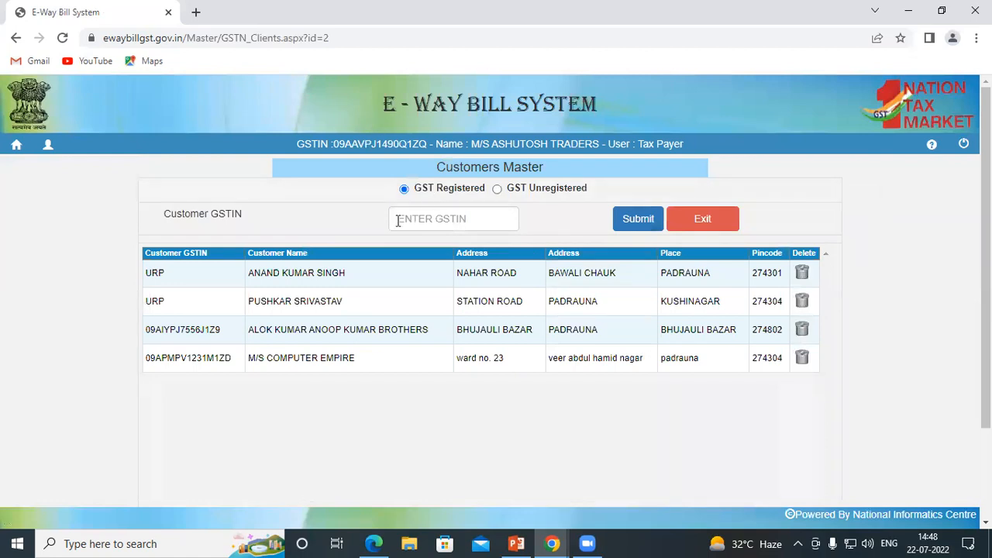
pyautogui.click(427, 220)
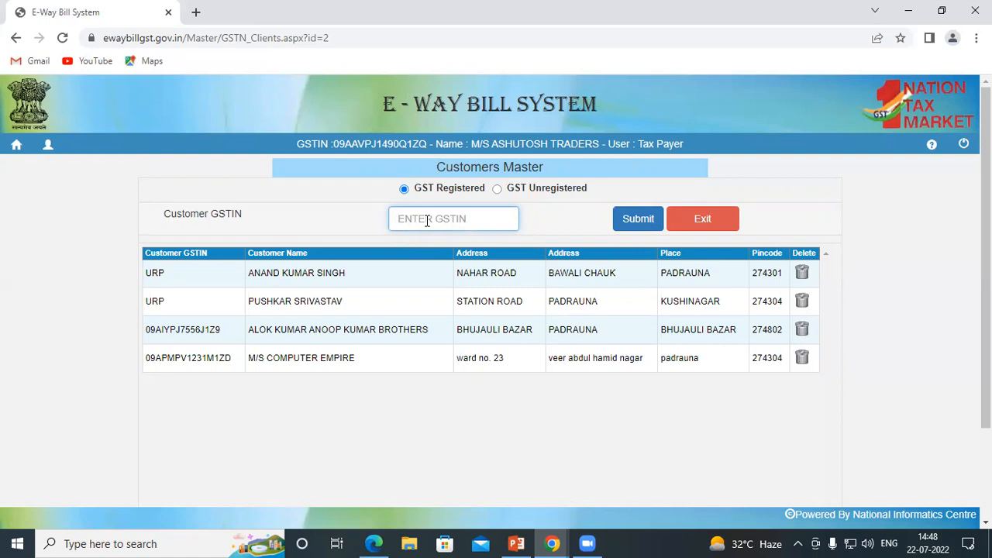
pyautogui.click(699, 227)
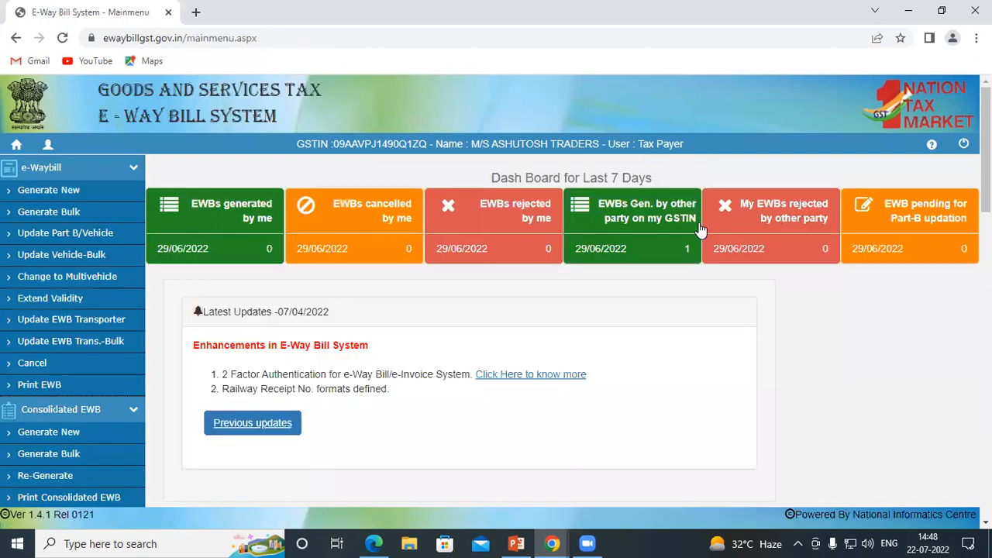